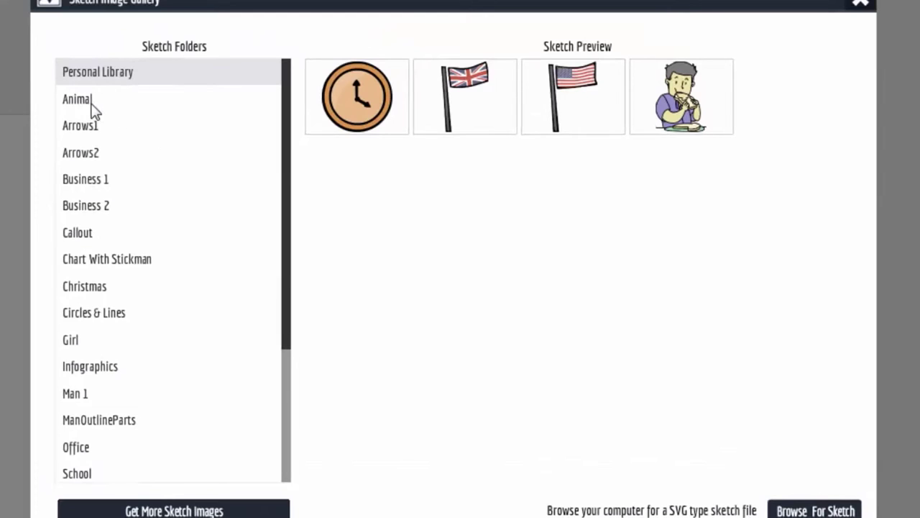
# Step: Place the orange-striped fish sketch from the Animal folder in the scene and close the canvas
pyautogui.click(90, 103)
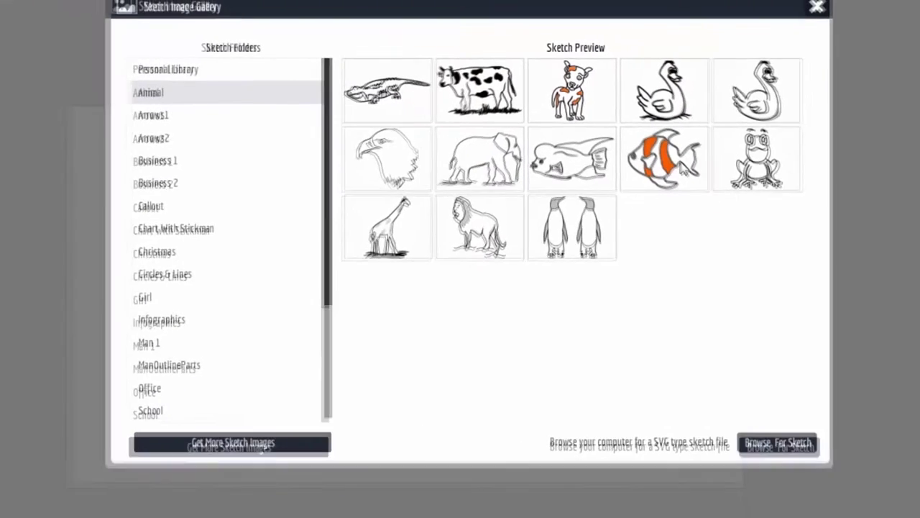
pyautogui.click(682, 176)
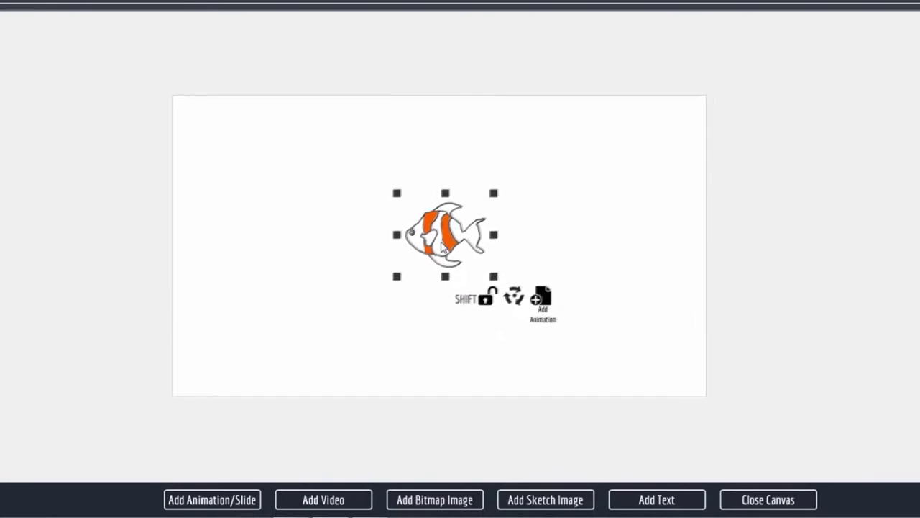
pyautogui.click(767, 500)
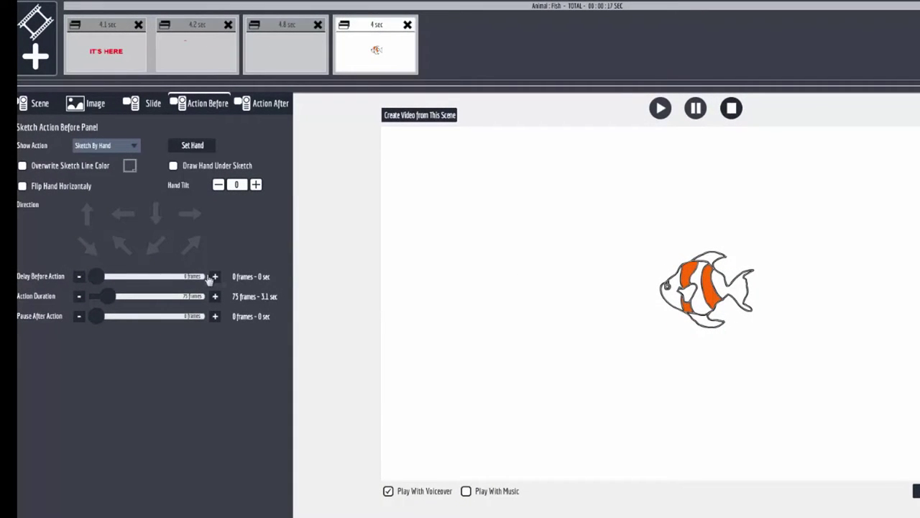
# Step: Set the fish's Show Action to Nothing with a 1-frame action duration
pyautogui.moveTo(106, 300); pyautogui.dragTo(83, 295)
pyautogui.click(116, 147)
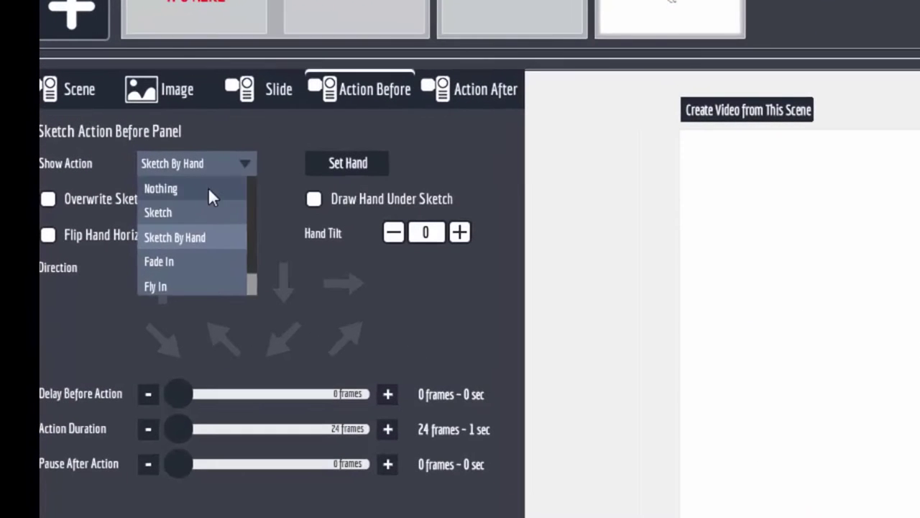
pyautogui.click(208, 188)
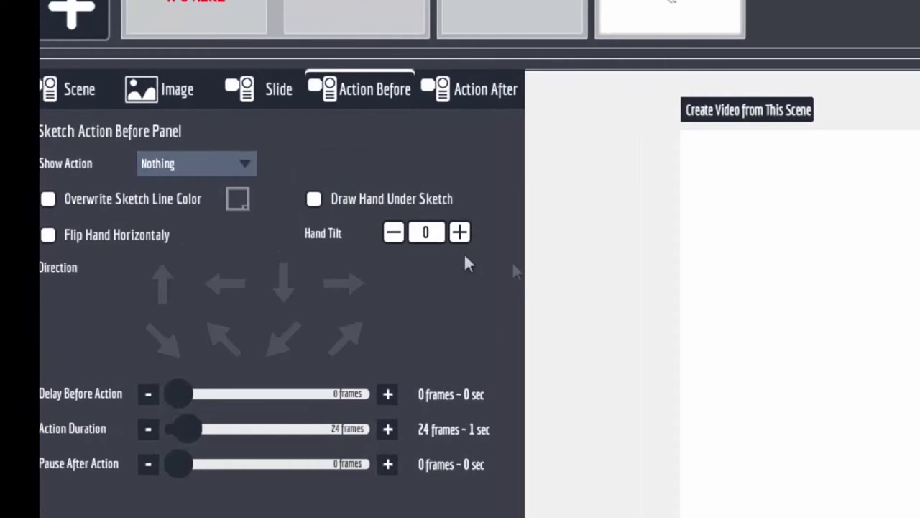
pyautogui.moveTo(193, 434); pyautogui.dragTo(148, 436)
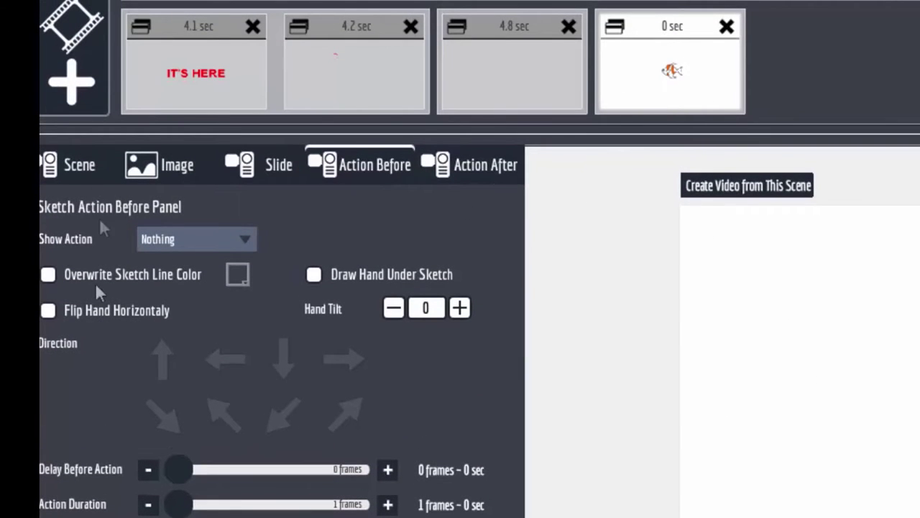
# Step: Load the beach clip _318 as the scene's background video
pyautogui.click(75, 165)
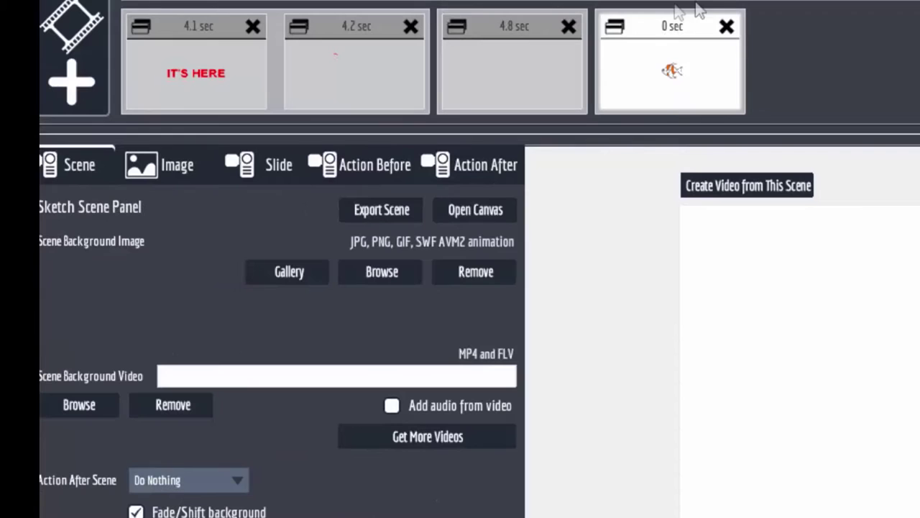
pyautogui.click(78, 405)
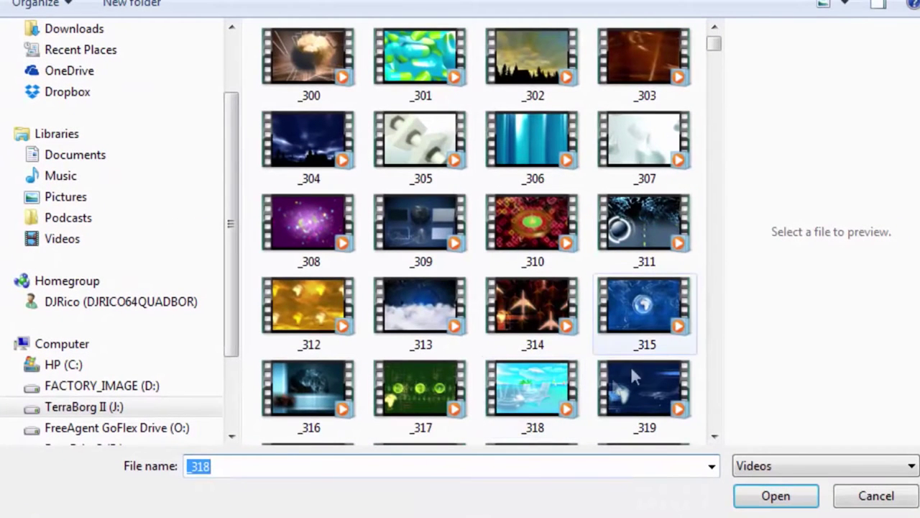
pyautogui.click(528, 392)
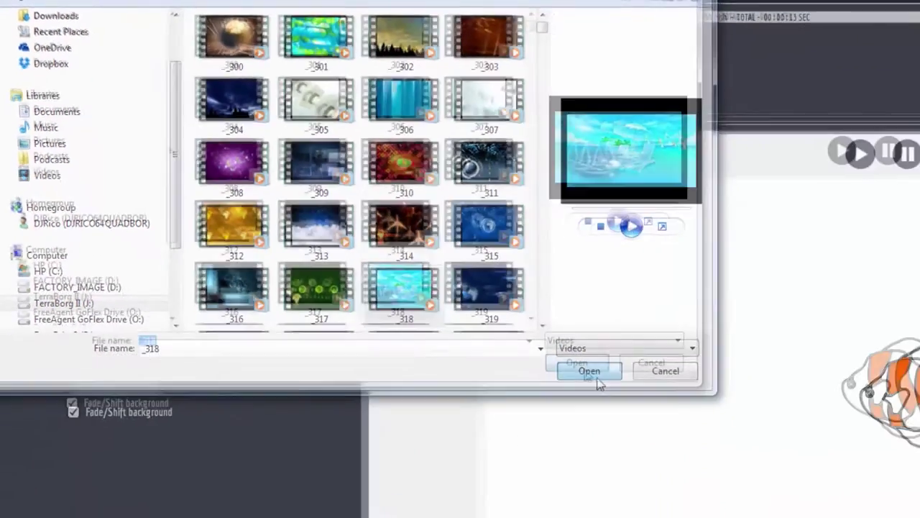
pyautogui.click(782, 499)
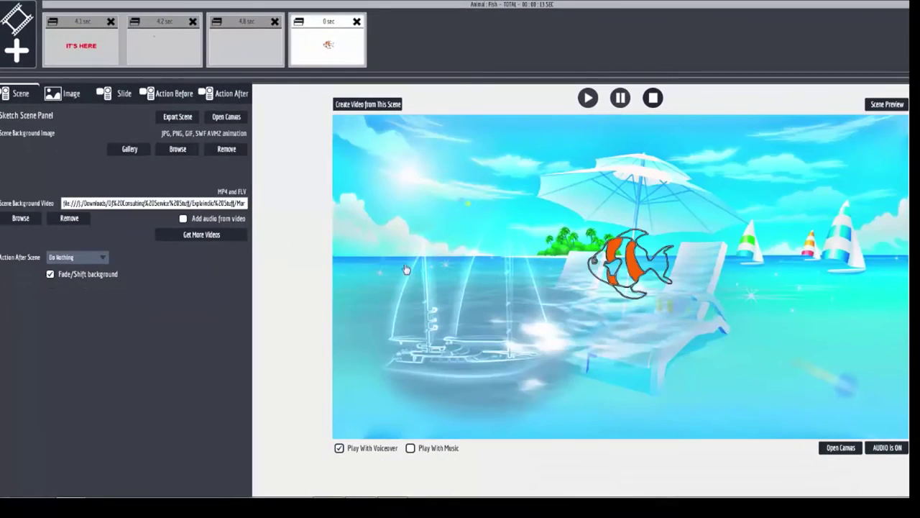
# Step: Reopen the canvas showing the fish over the new beach background
pyautogui.click(328, 29)
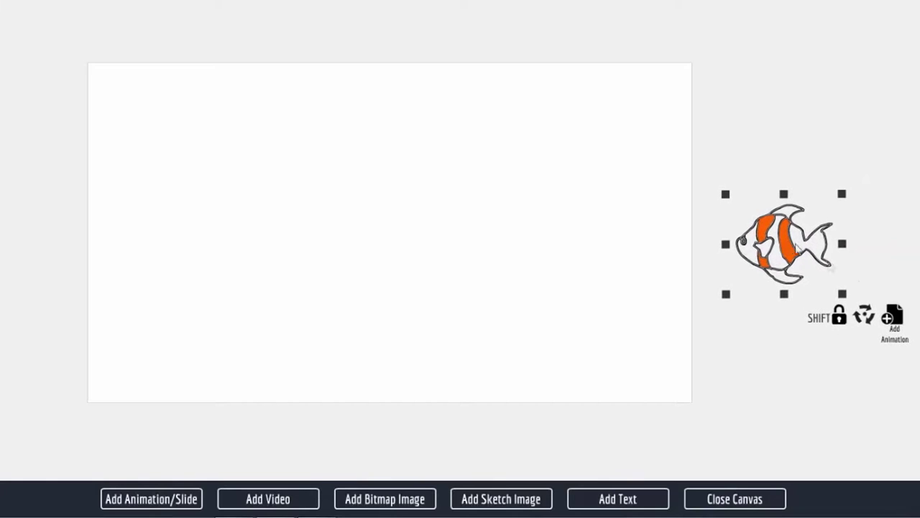
# Step: Animate the fish from off the right edge to mid-canvas, tilted slightly counter-clockwise
pyautogui.click(897, 319)
pyautogui.moveTo(848, 198); pyautogui.dragTo(554, 208)
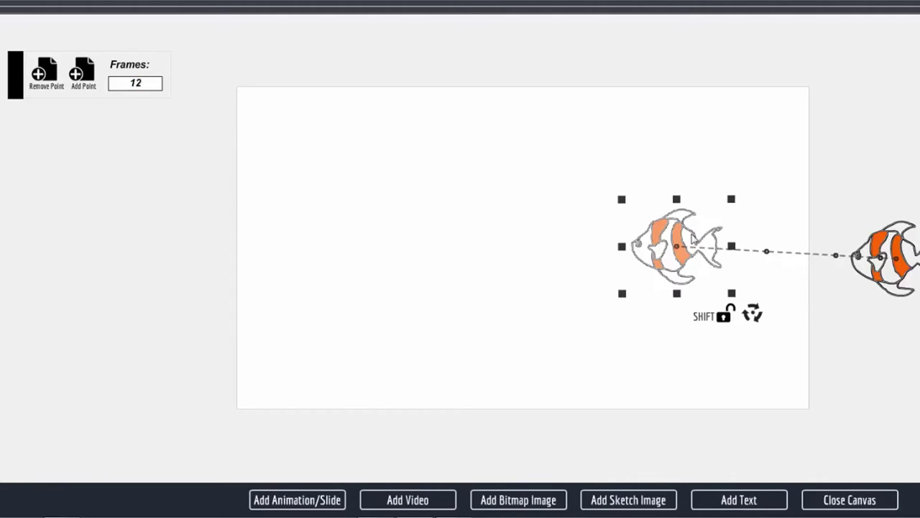
pyautogui.moveTo(663, 267); pyautogui.dragTo(667, 287)
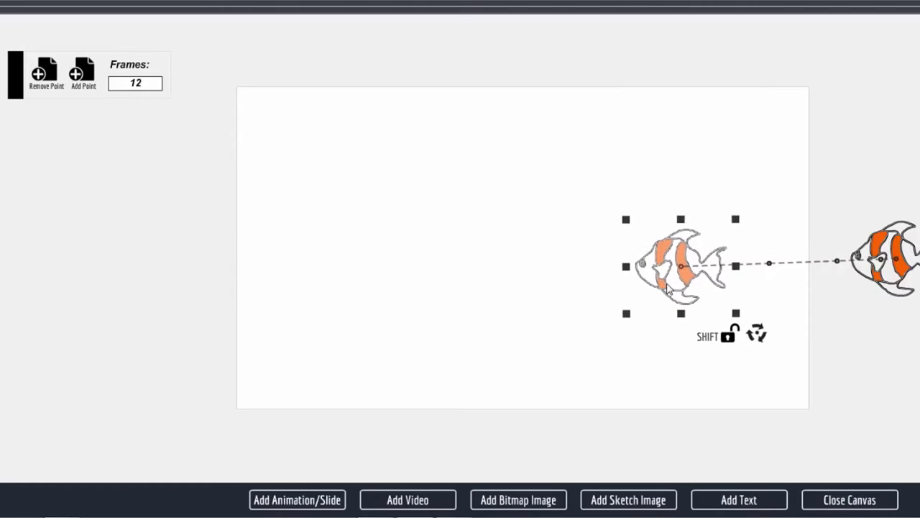
pyautogui.moveTo(768, 335); pyautogui.dragTo(773, 312)
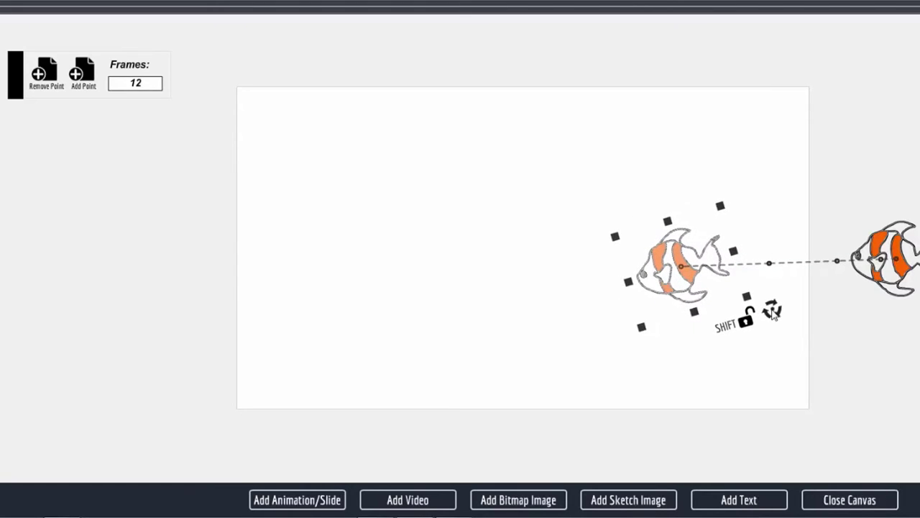
pyautogui.moveTo(684, 286); pyautogui.dragTo(681, 301)
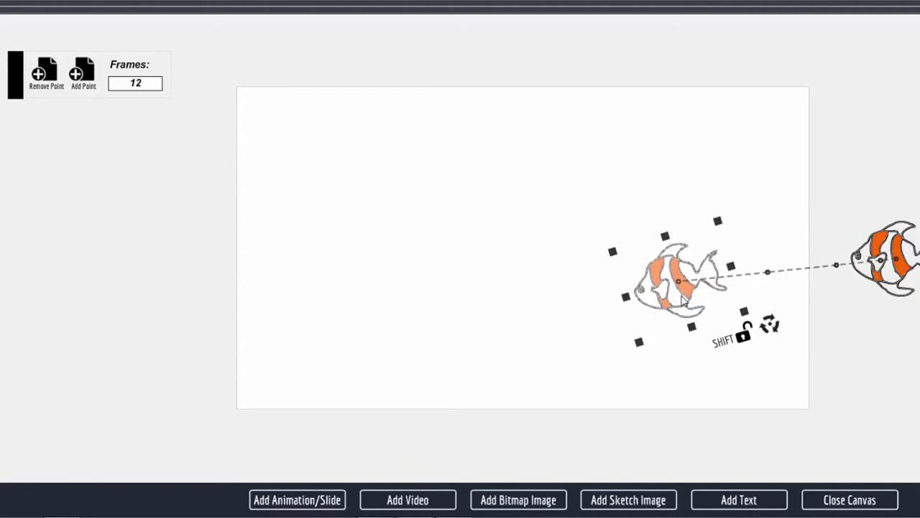
pyautogui.click(83, 72)
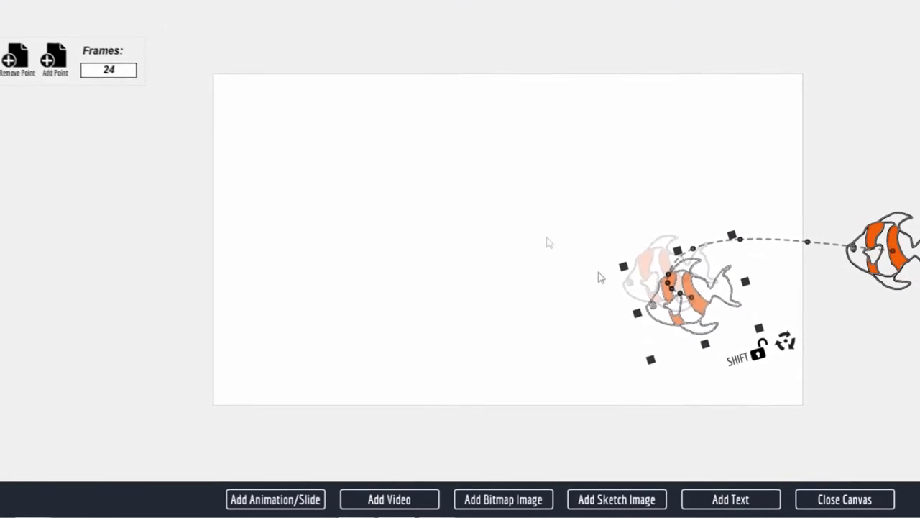
pyautogui.moveTo(759, 347); pyautogui.dragTo(530, 348)
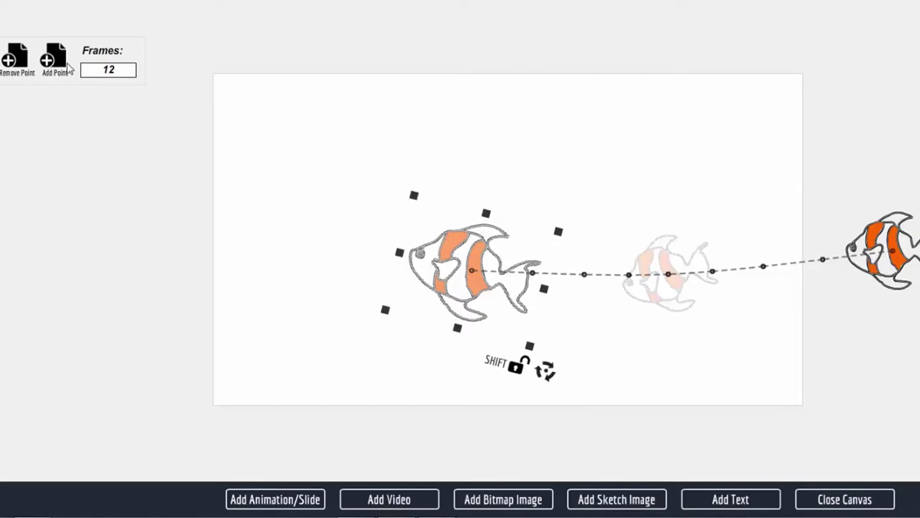
# Step: Add a path point moving the fish further left and lower, tilted counter-clockwise
pyautogui.click(69, 69)
pyautogui.moveTo(516, 306); pyautogui.dragTo(378, 295)
pyautogui.moveTo(426, 381); pyautogui.dragTo(487, 352)
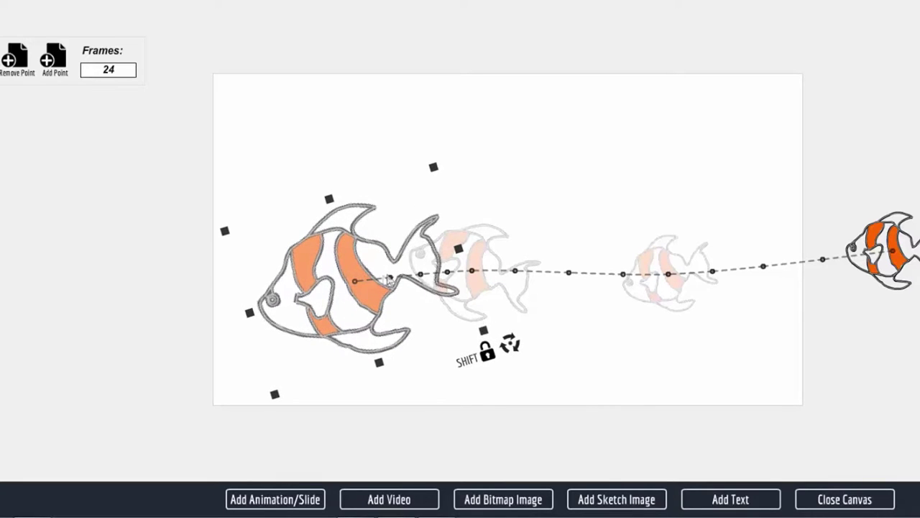
pyautogui.moveTo(356, 303); pyautogui.dragTo(318, 309)
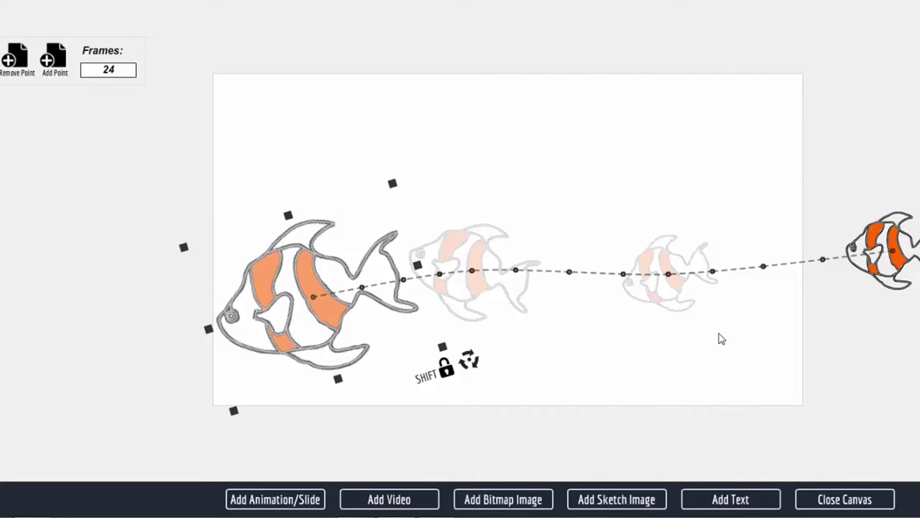
pyautogui.moveTo(292, 325); pyautogui.dragTo(295, 321)
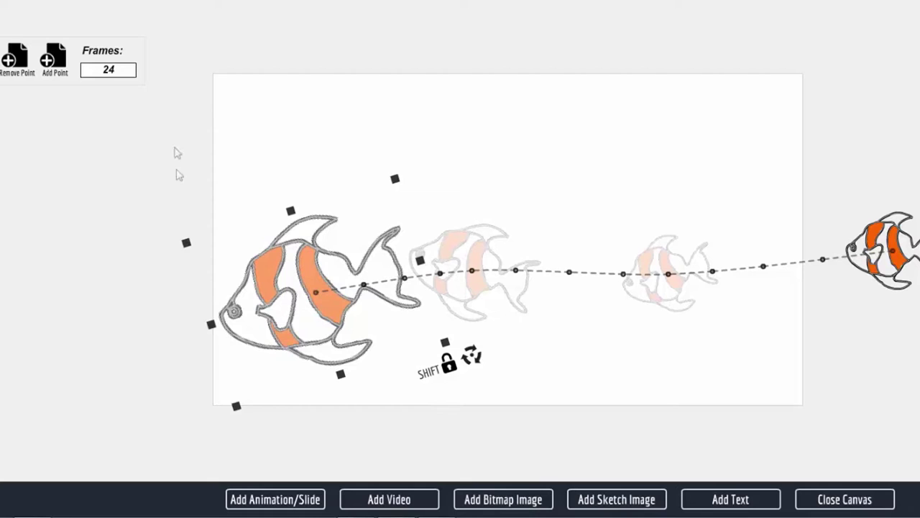
# Step: Add two path points where the fish shrinks, turns right and moves down-right
pyautogui.click(57, 69)
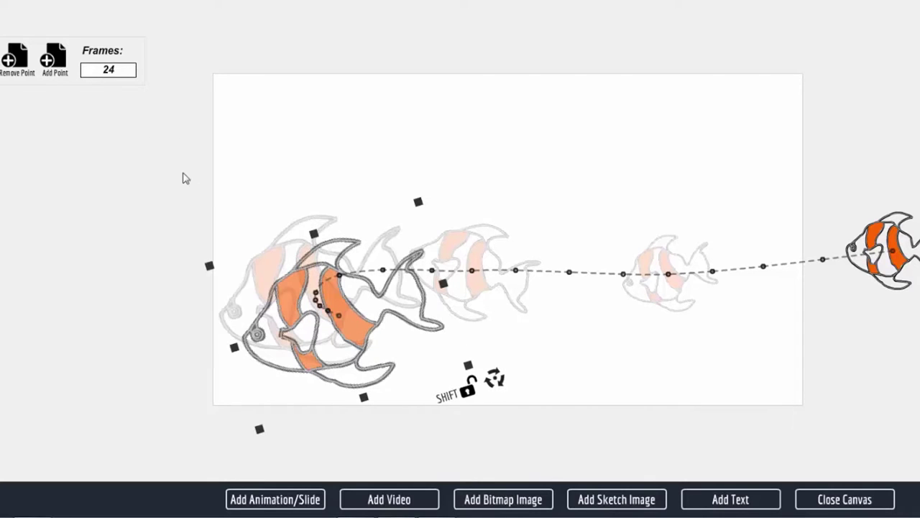
pyautogui.moveTo(363, 337); pyautogui.dragTo(342, 315)
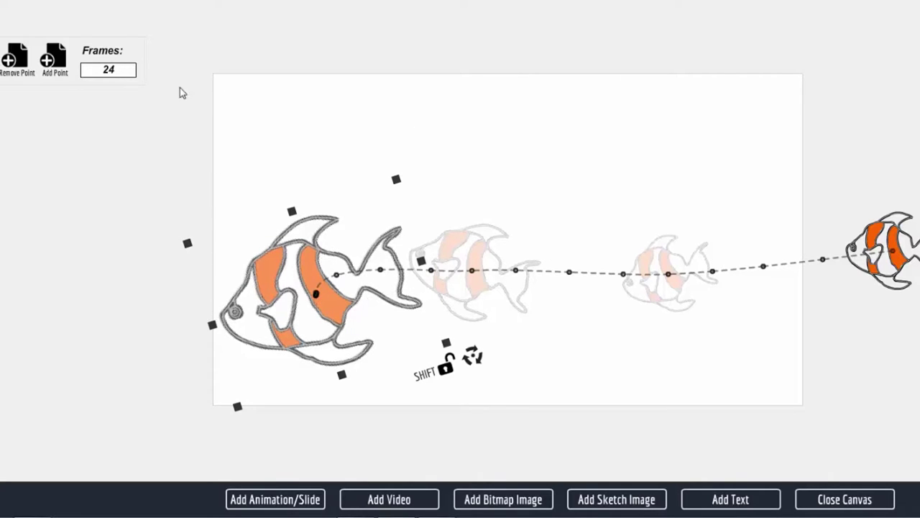
pyautogui.click(56, 65)
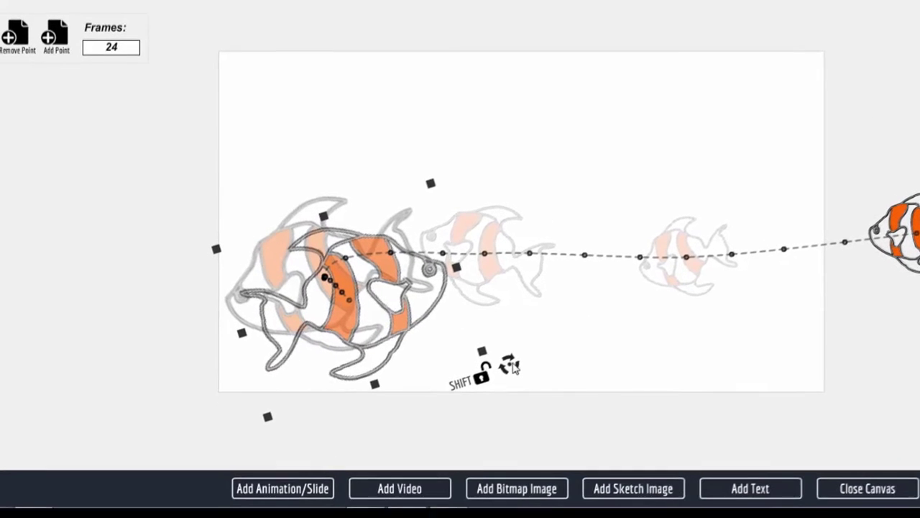
pyautogui.moveTo(438, 417); pyautogui.dragTo(419, 386)
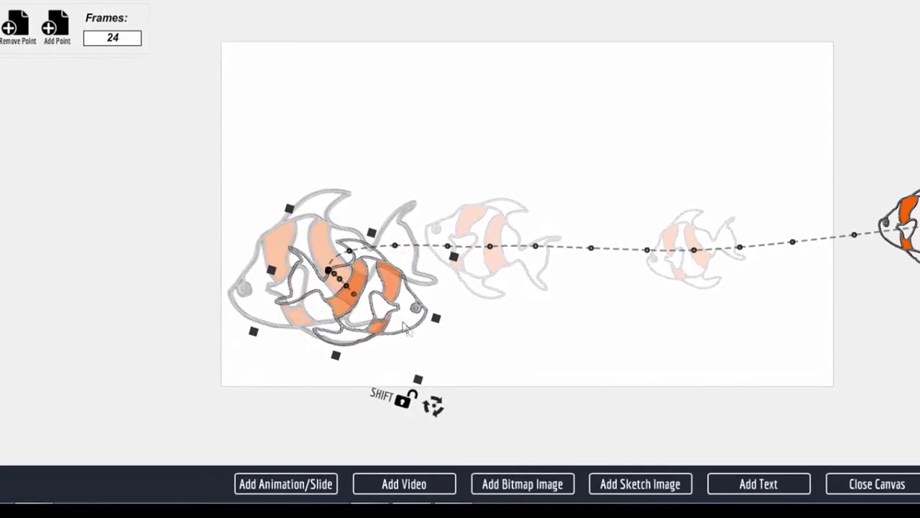
pyautogui.moveTo(407, 327); pyautogui.dragTo(447, 350)
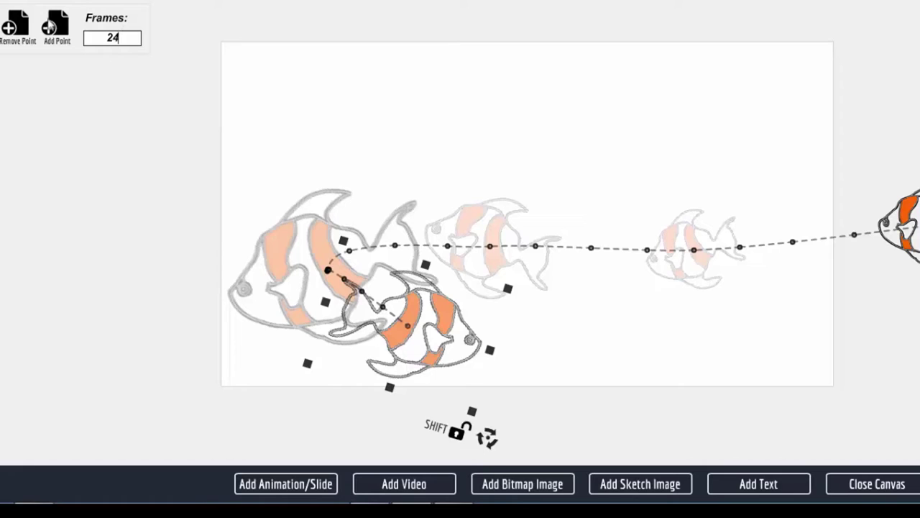
# Step: Add a path point moving the fish right along the lower canvas, rotated
pyautogui.click(49, 27)
pyautogui.moveTo(468, 368); pyautogui.dragTo(632, 359)
pyautogui.moveTo(673, 450); pyautogui.dragTo(680, 367)
pyautogui.moveTo(632, 350); pyautogui.dragTo(637, 346)
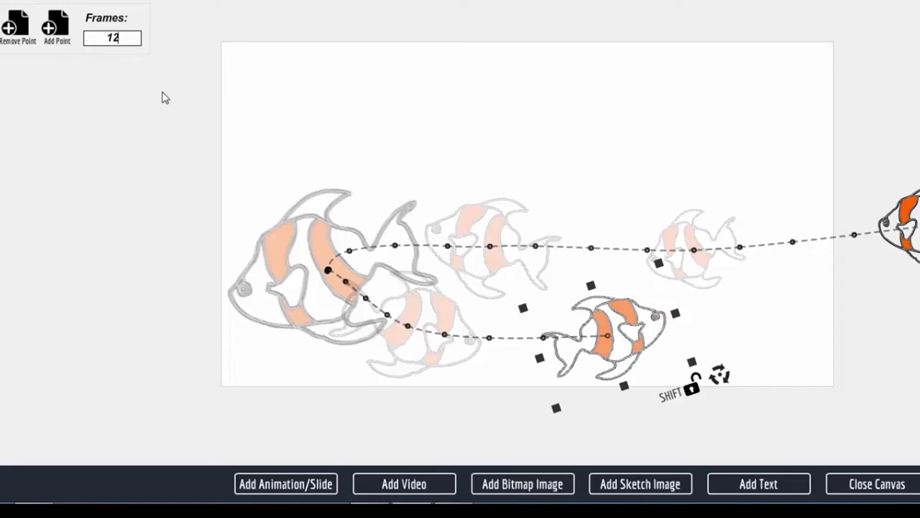
# Step: Add points carrying the fish to the right edge, rotated clockwise and lowered
pyautogui.click(58, 27)
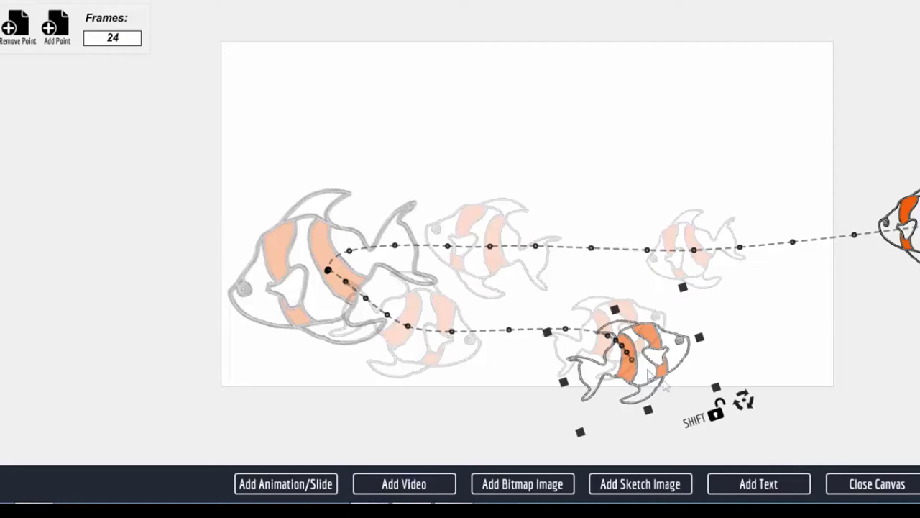
pyautogui.moveTo(639, 377); pyautogui.dragTo(778, 355)
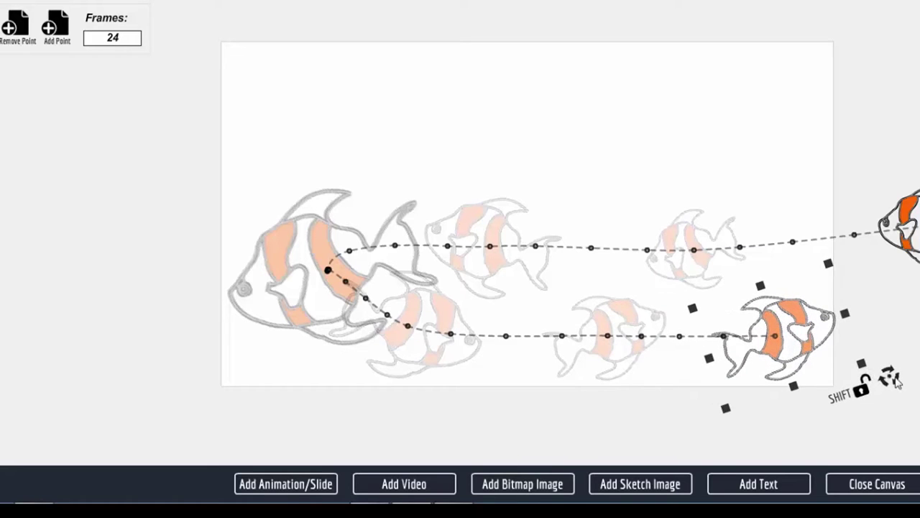
pyautogui.moveTo(895, 379); pyautogui.dragTo(827, 442)
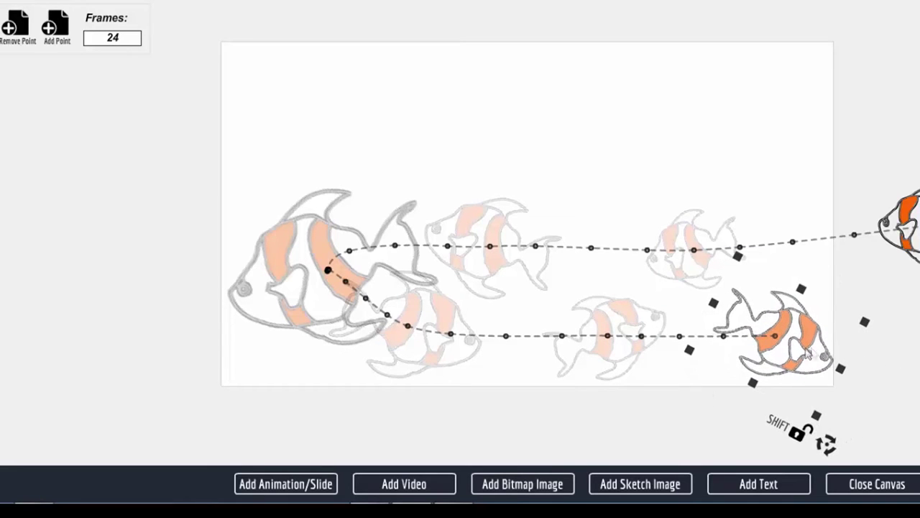
pyautogui.moveTo(805, 355); pyautogui.dragTo(849, 376)
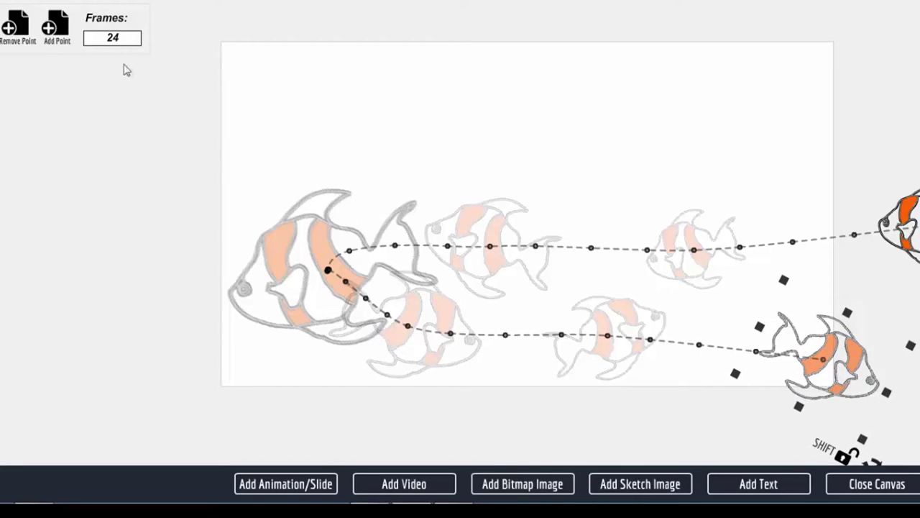
pyautogui.moveTo(123, 38); pyautogui.dragTo(79, 38)
pyautogui.click(58, 29)
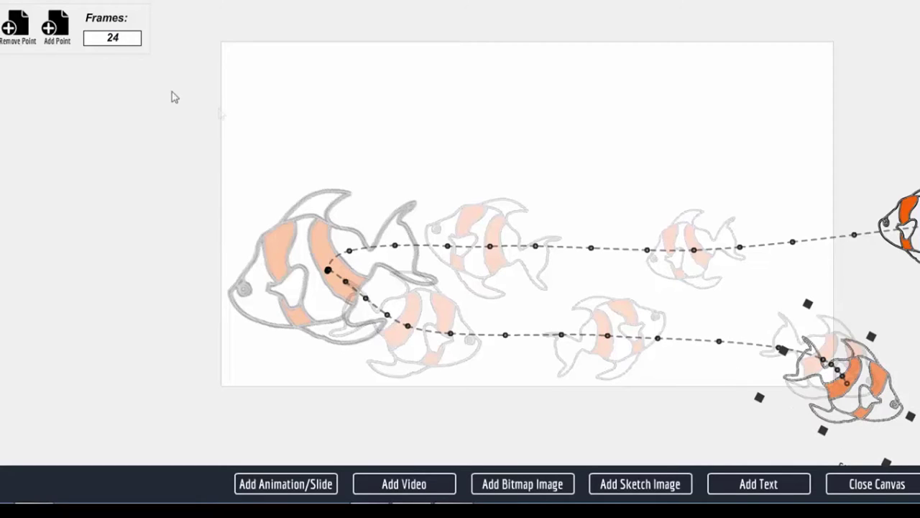
# Step: Remove the extra path point and shift the end fish positions further right
pyautogui.moveTo(873, 405); pyautogui.dragTo(762, 326)
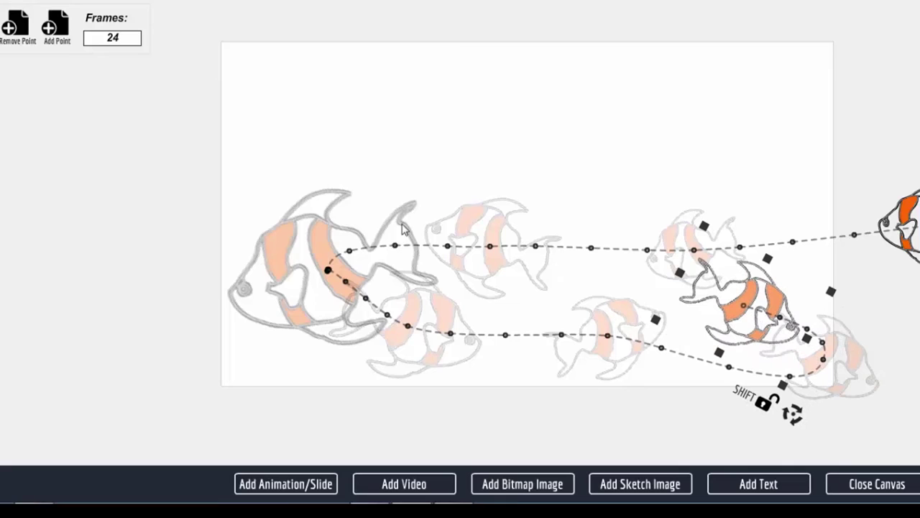
pyautogui.click(13, 28)
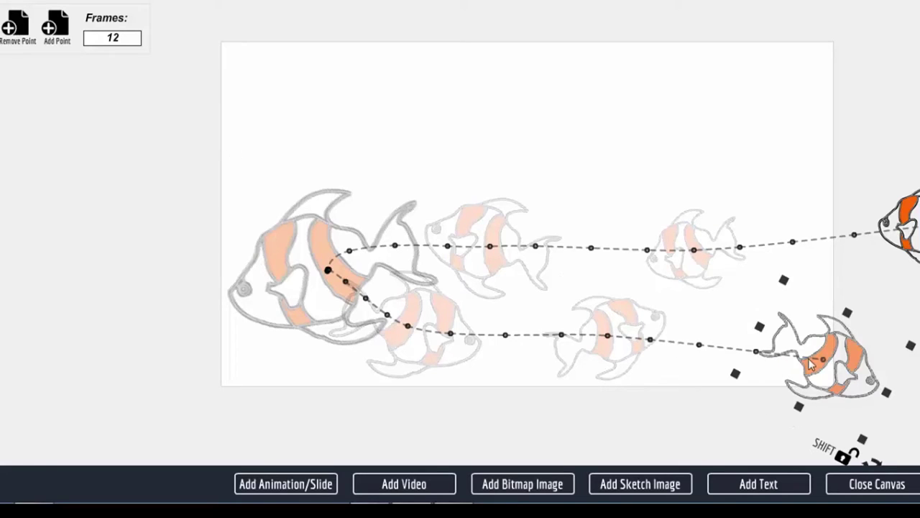
pyautogui.moveTo(626, 334); pyautogui.dragTo(678, 331)
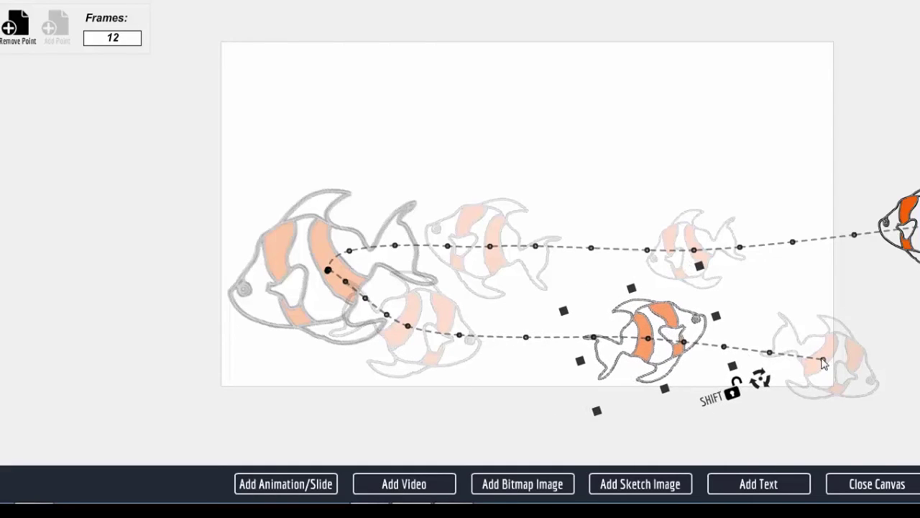
pyautogui.moveTo(823, 363); pyautogui.dragTo(849, 362)
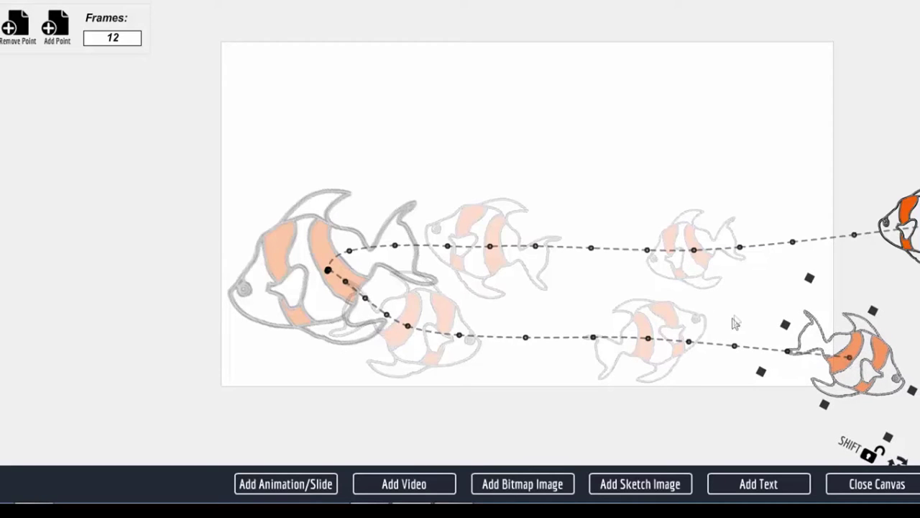
# Step: Add an end point with the fish off the right edge, set 10 frames, and close the canvas
pyautogui.click(61, 27)
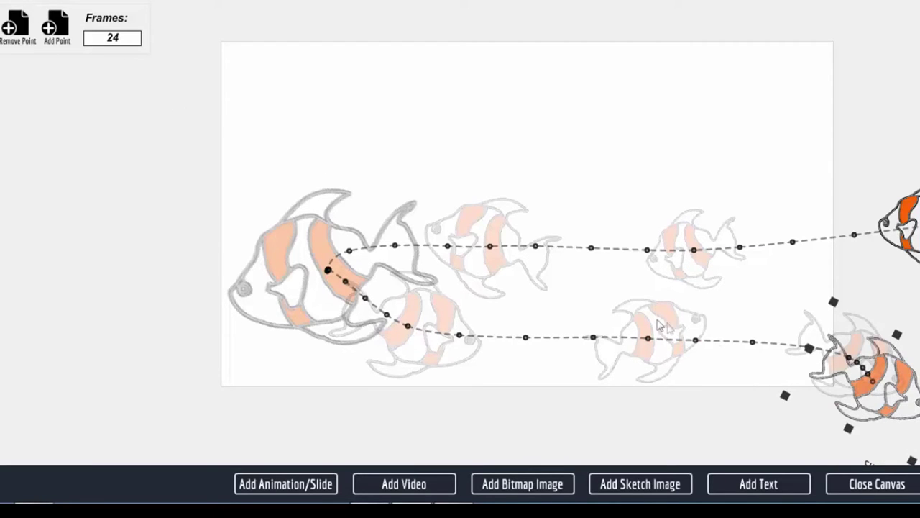
pyautogui.moveTo(860, 385); pyautogui.dragTo(919, 381)
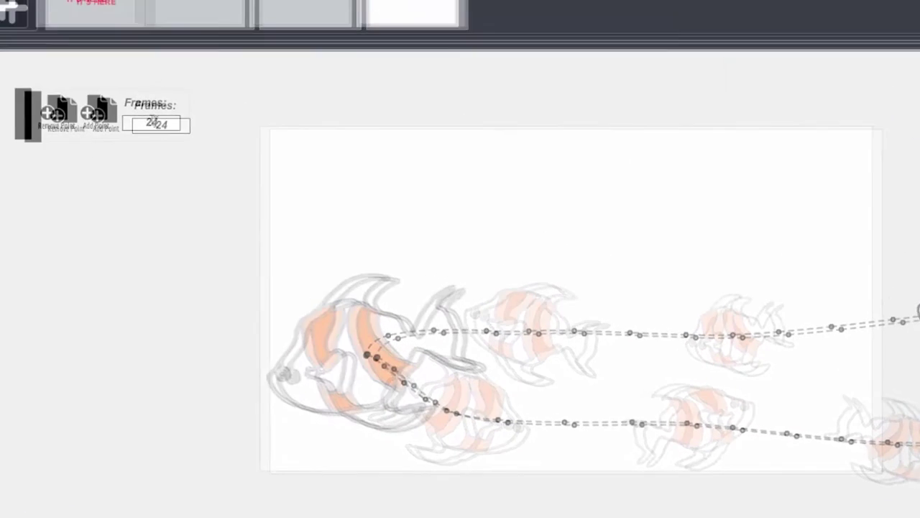
pyautogui.moveTo(171, 127); pyautogui.dragTo(148, 124)
pyautogui.write('1')
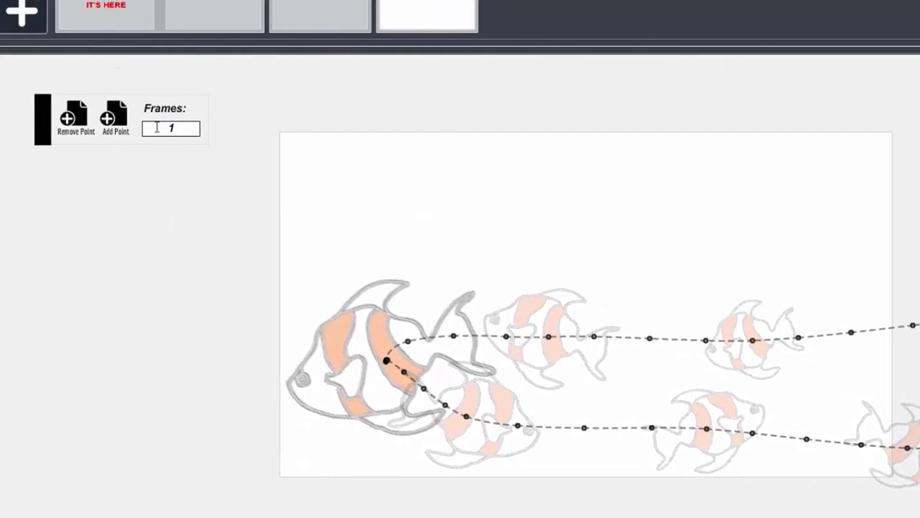
pyautogui.write('0')
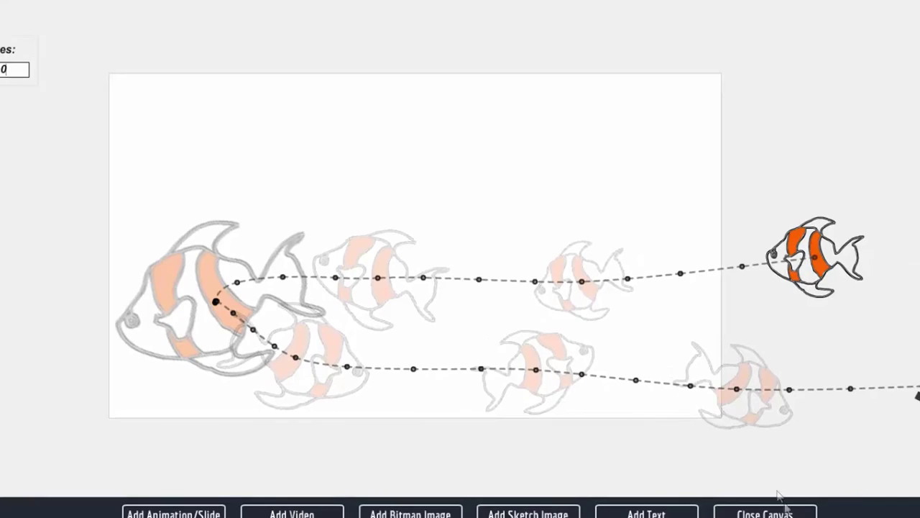
pyautogui.click(765, 513)
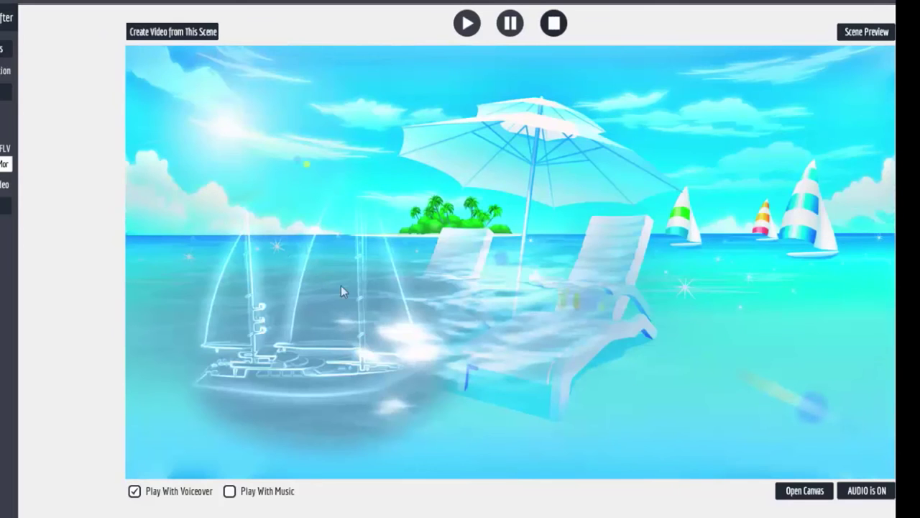
# Step: Add the clock sketch from the Personal Library as a new slide on the canvas
pyautogui.click(810, 491)
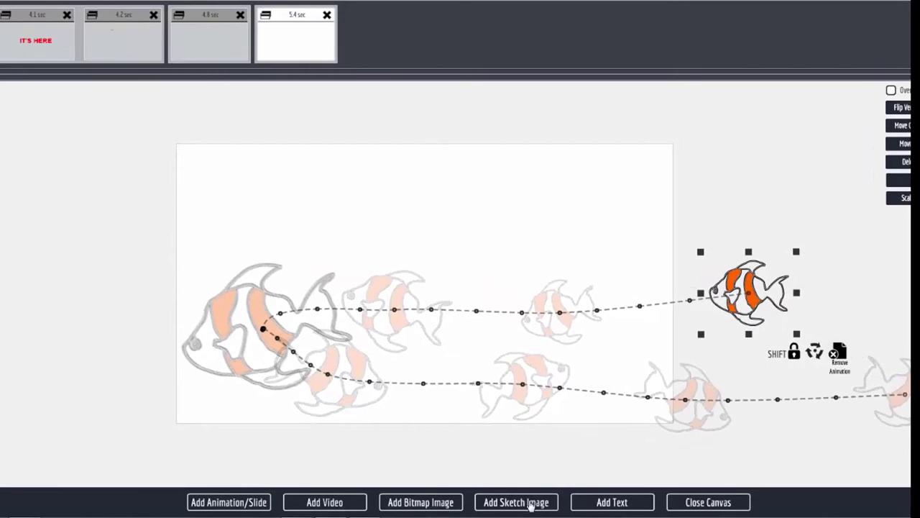
pyautogui.click(530, 502)
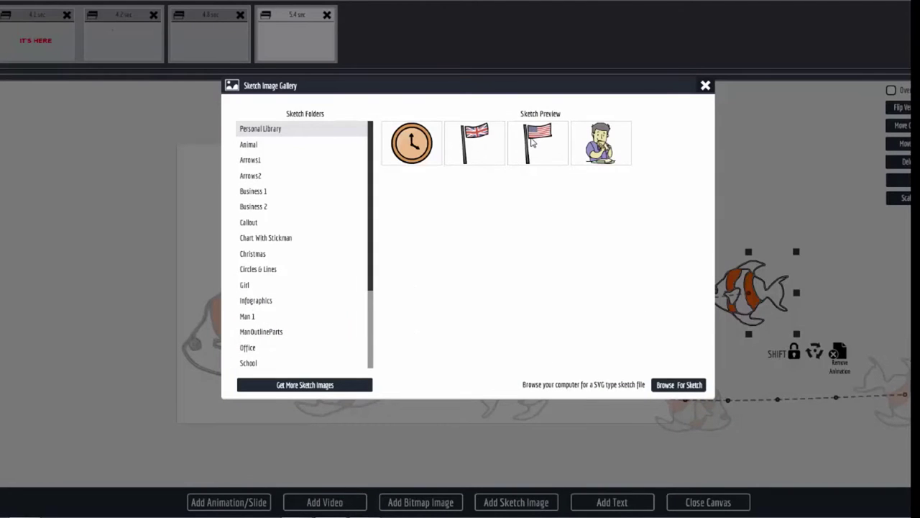
pyautogui.click(405, 148)
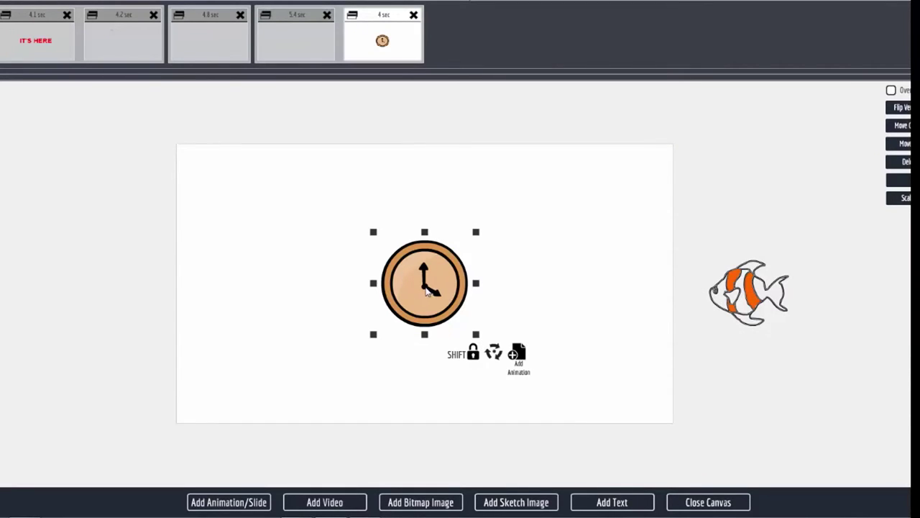
# Step: Lift the clock above the canvas and start its motion path, enlarged at the canvas centre
pyautogui.moveTo(426, 290); pyautogui.dragTo(418, 125)
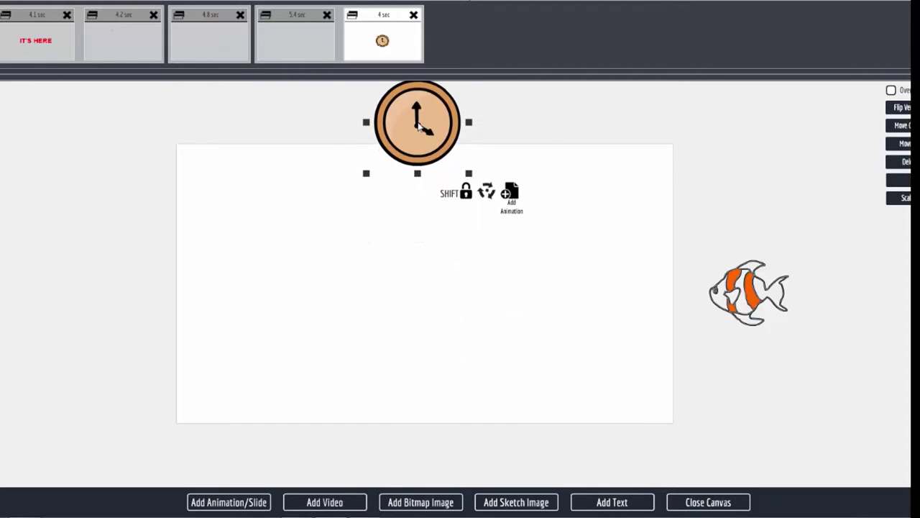
pyautogui.scroll(-3, 582, 251)
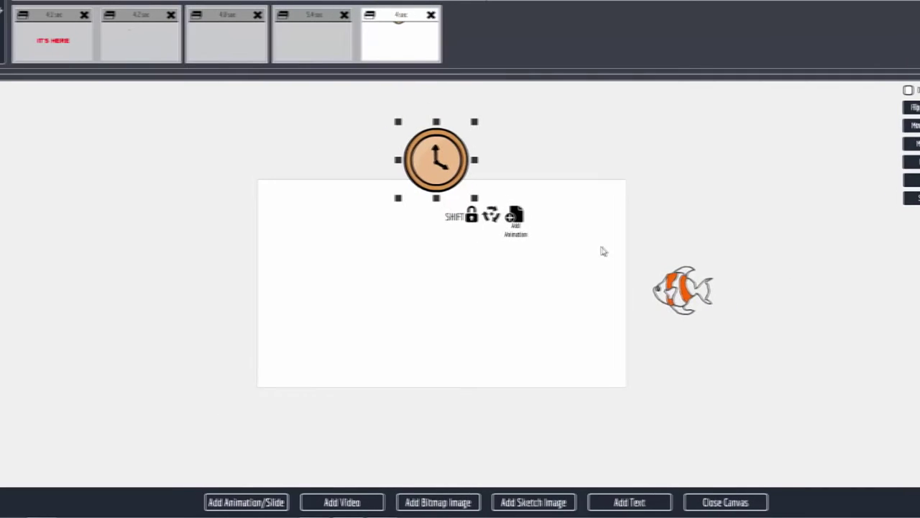
pyautogui.moveTo(462, 182); pyautogui.dragTo(463, 145)
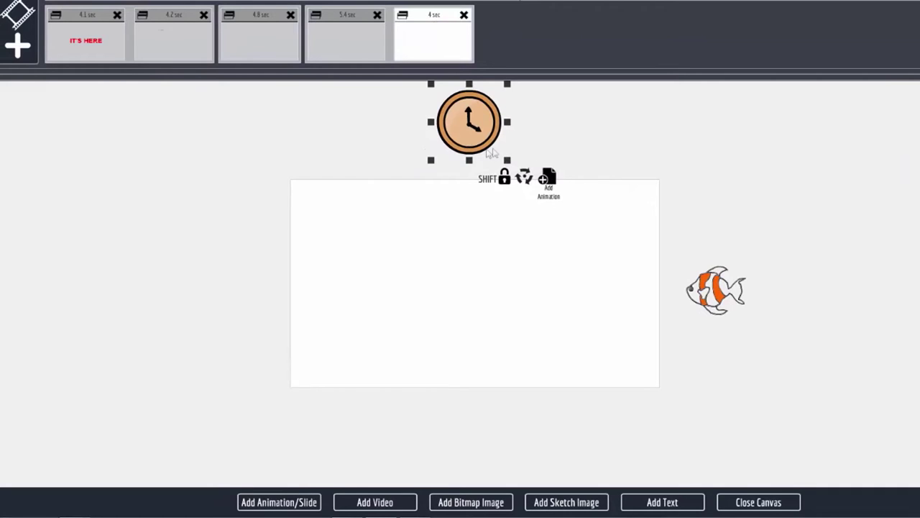
pyautogui.click(547, 177)
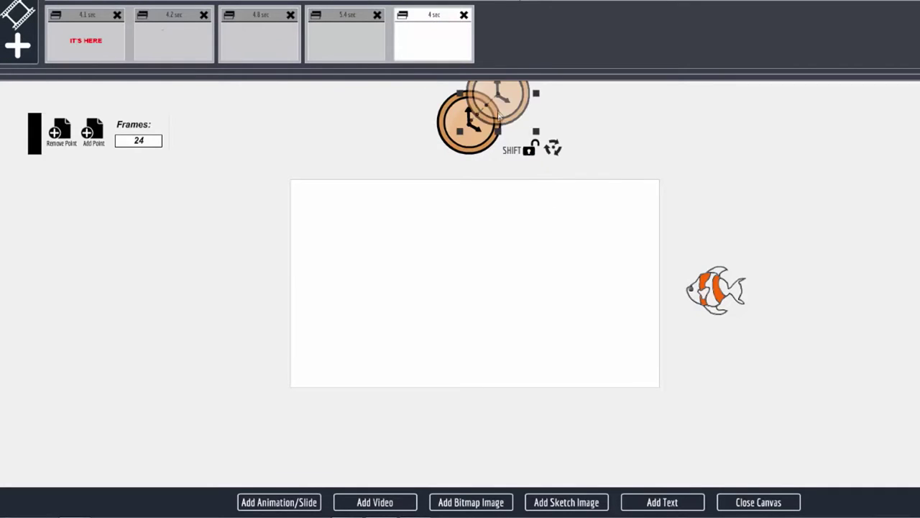
pyautogui.moveTo(498, 111); pyautogui.dragTo(467, 299)
pyautogui.moveTo(509, 321); pyautogui.dragTo(588, 378)
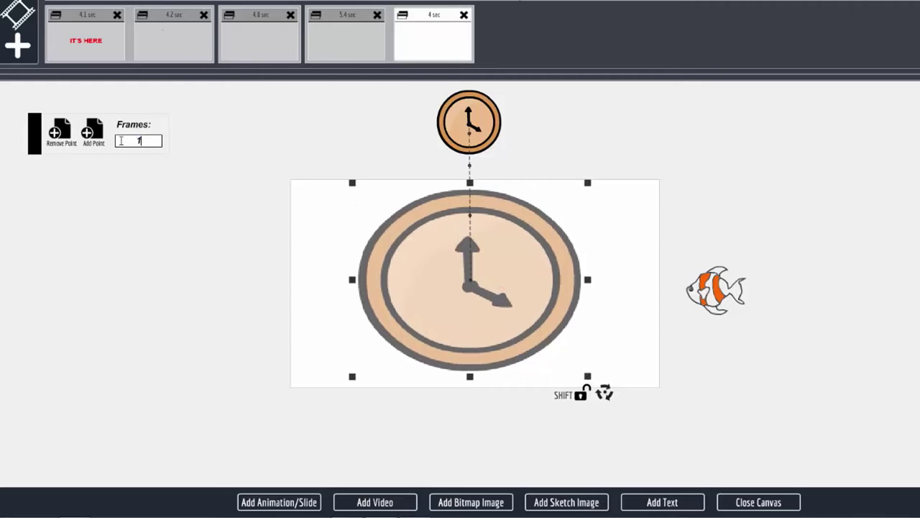
# Step: Add path points that shrink the clock into the top-left corner, then carry it lower right
pyautogui.click(98, 132)
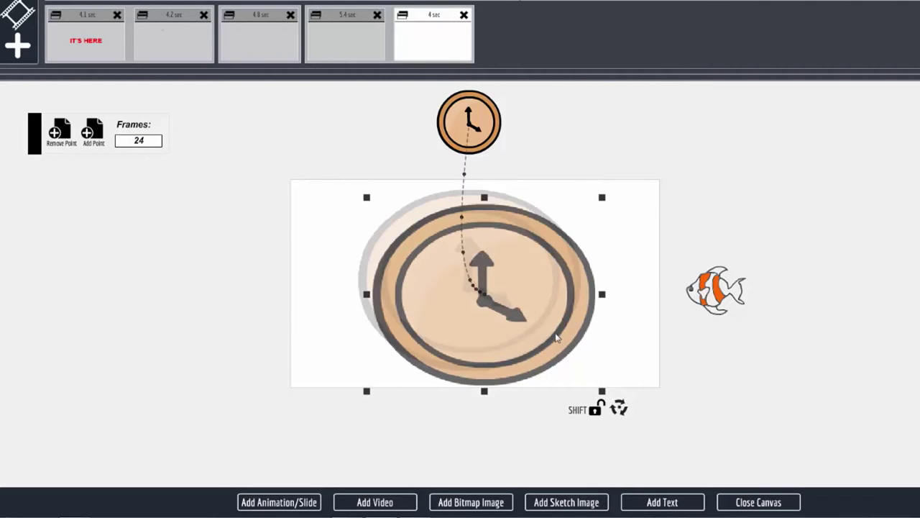
pyautogui.moveTo(556, 336); pyautogui.dragTo(495, 318)
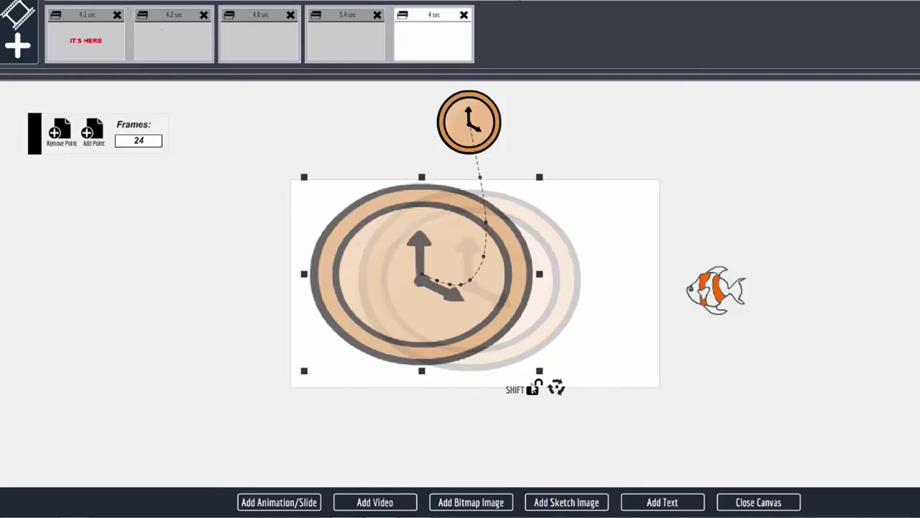
pyautogui.moveTo(535, 394); pyautogui.dragTo(463, 327)
pyautogui.moveTo(424, 286); pyautogui.dragTo(324, 220)
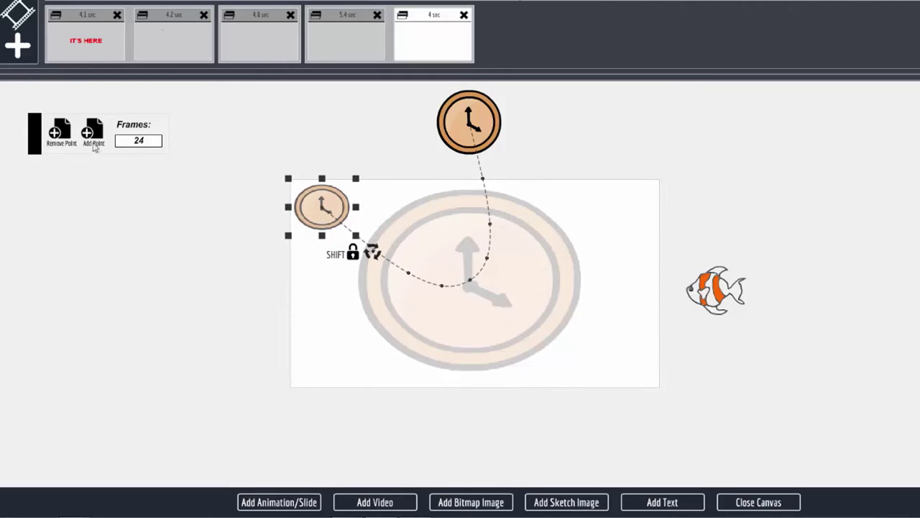
pyautogui.click(92, 133)
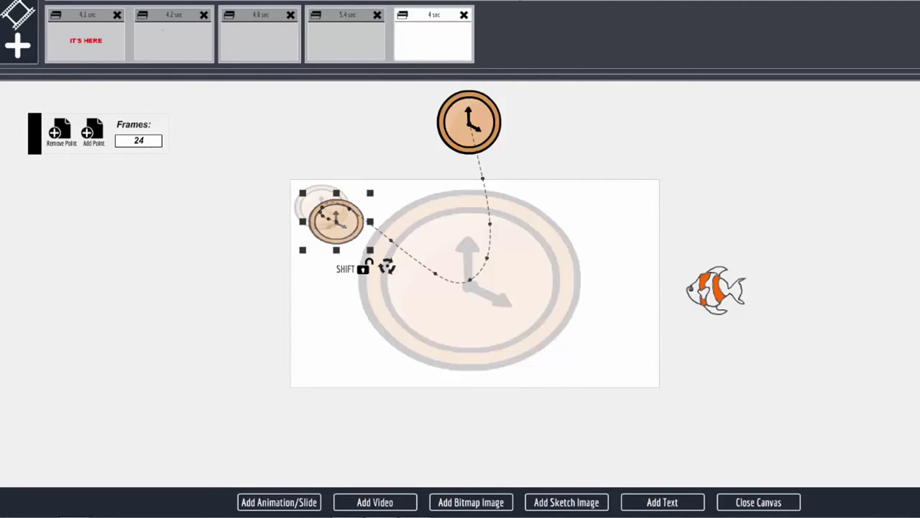
pyautogui.moveTo(350, 230); pyautogui.dragTo(335, 216)
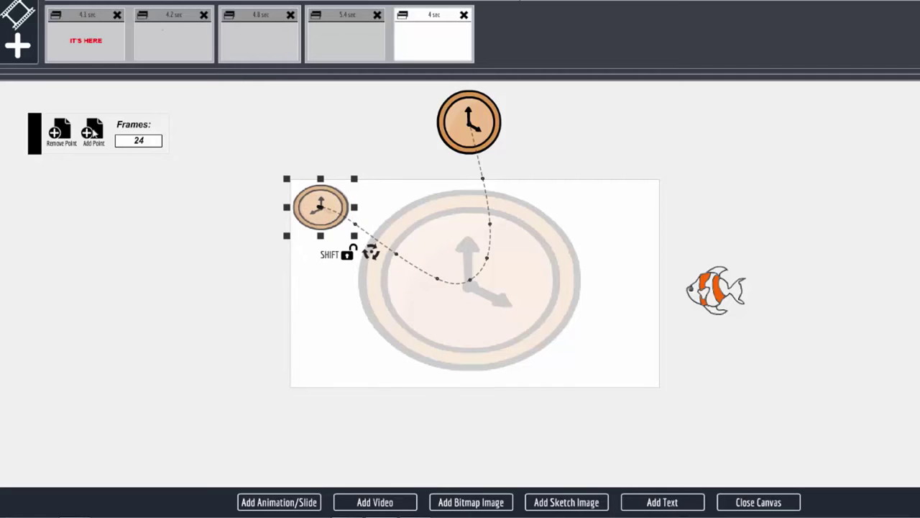
pyautogui.click(93, 132)
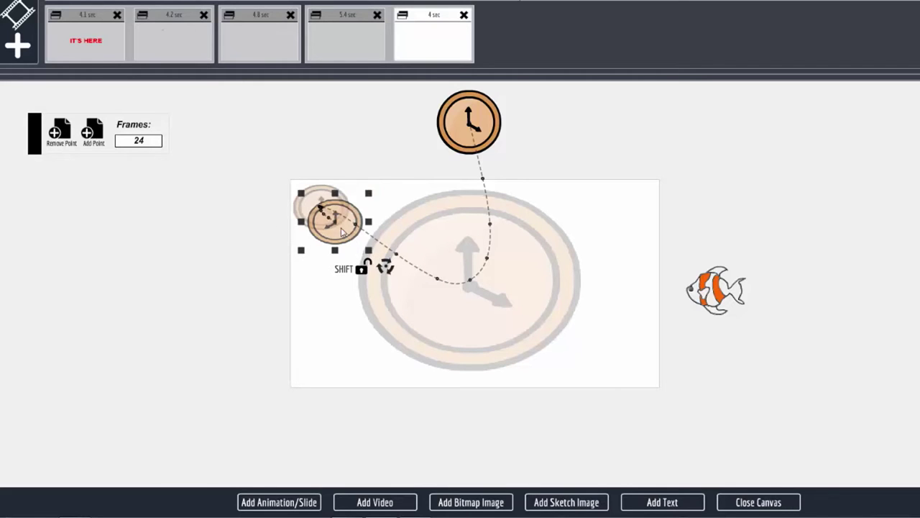
pyautogui.moveTo(342, 230); pyautogui.dragTo(619, 355)
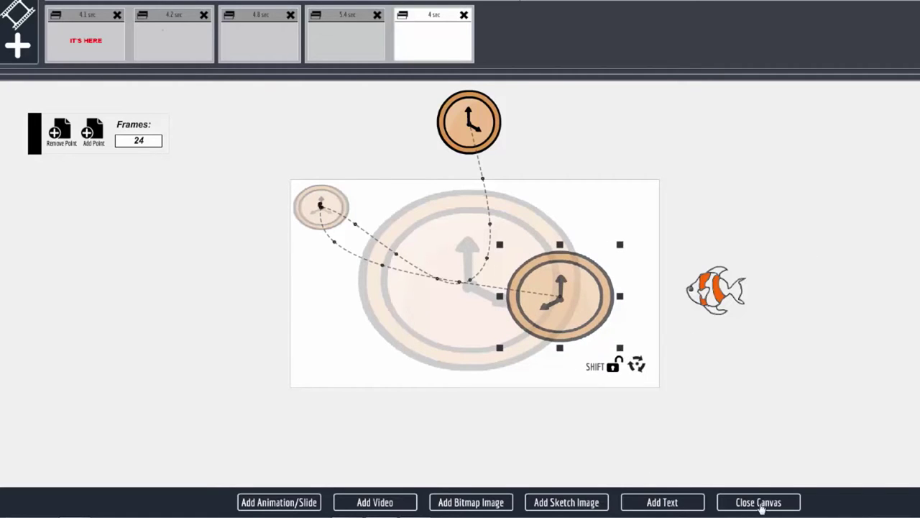
# Step: Set the clock's Action Before to Show Action Nothing with a 1-frame Action Duration
pyautogui.click(760, 503)
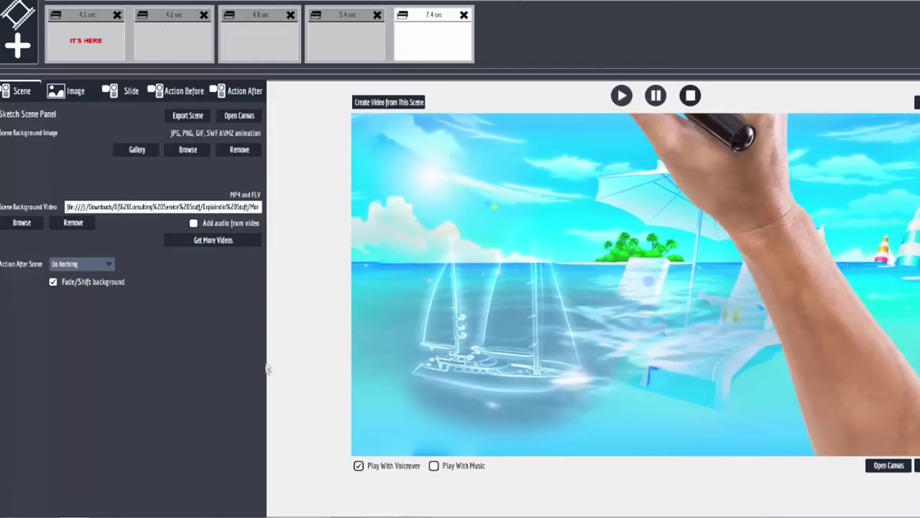
pyautogui.click(185, 92)
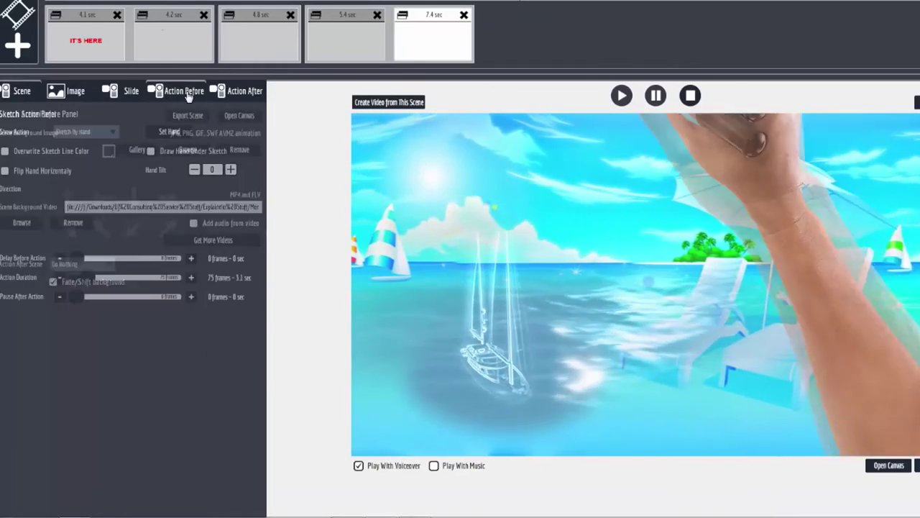
pyautogui.click(82, 132)
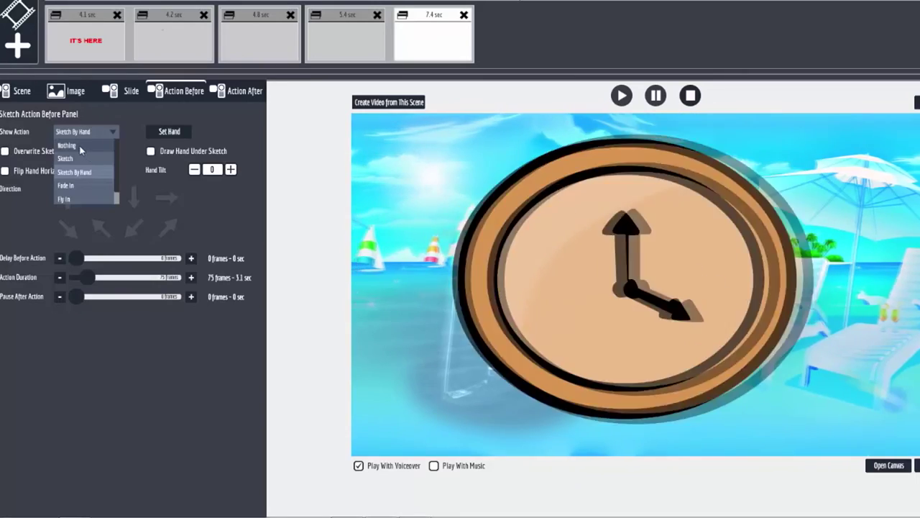
pyautogui.click(79, 146)
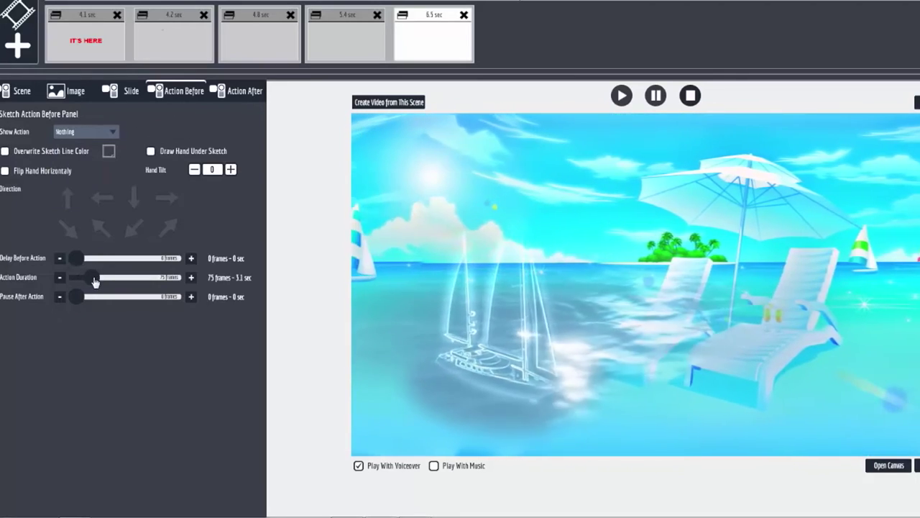
pyautogui.moveTo(95, 279); pyautogui.dragTo(76, 279)
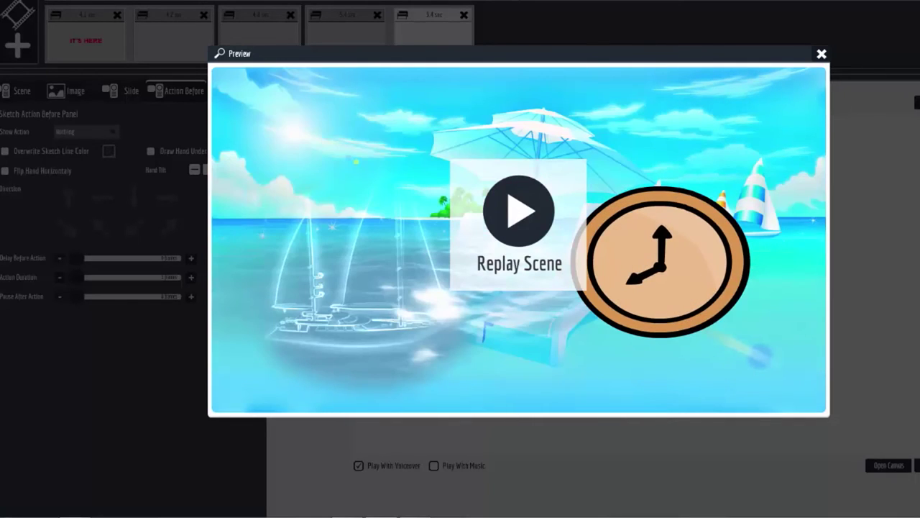
# Step: Replay the beach scene preview, then close the Preview window
pyautogui.click(519, 214)
pyautogui.click(821, 56)
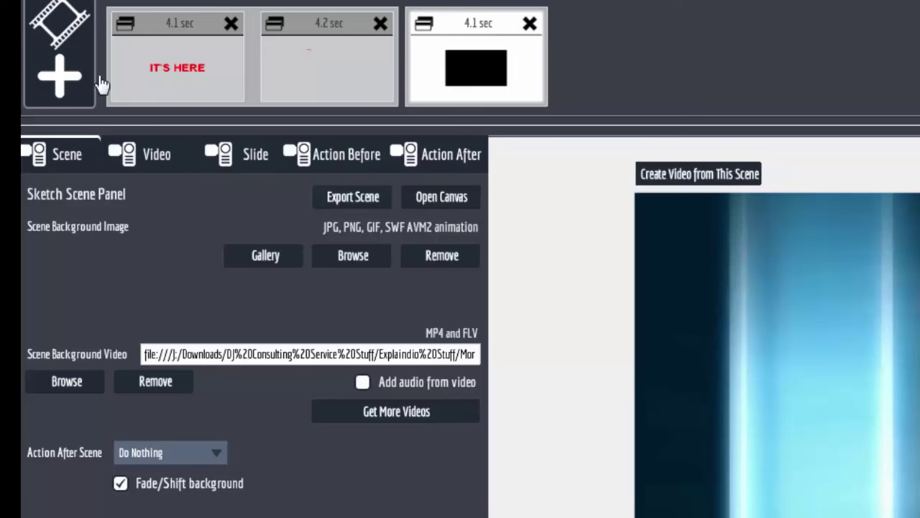
# Step: Add a new scene and select the Boom Blast 04 explosion video from the effects folder
pyautogui.click(63, 79)
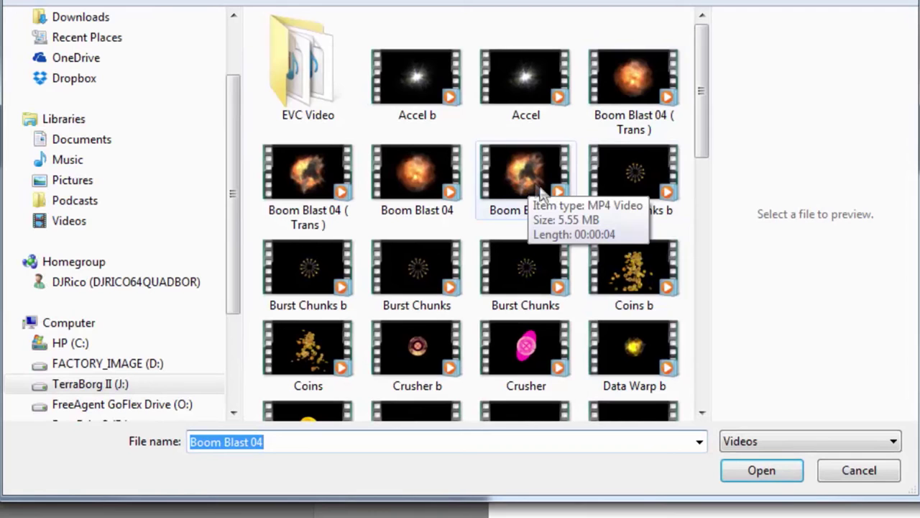
pyautogui.click(532, 161)
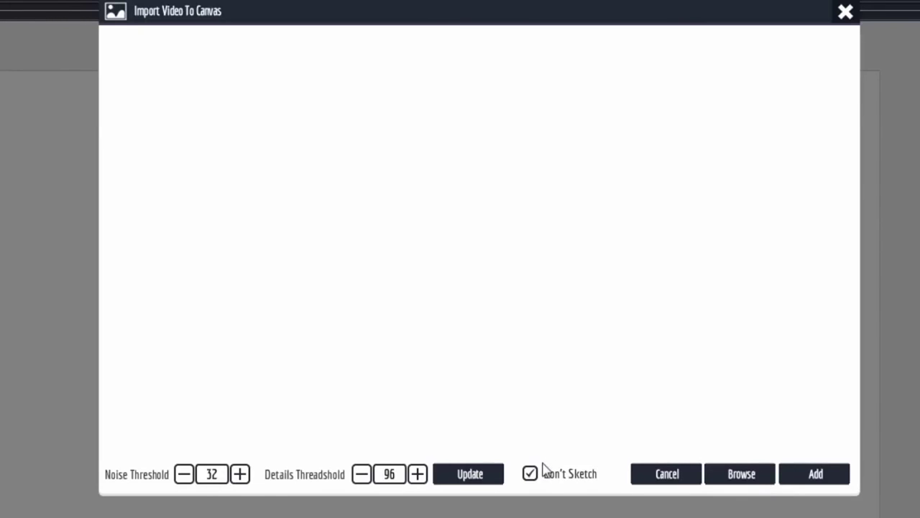
# Step: Add Boom Blast 04 to the canvas, lock it with the SHIFT padlock, preview, then reopen the canvas
pyautogui.click(814, 477)
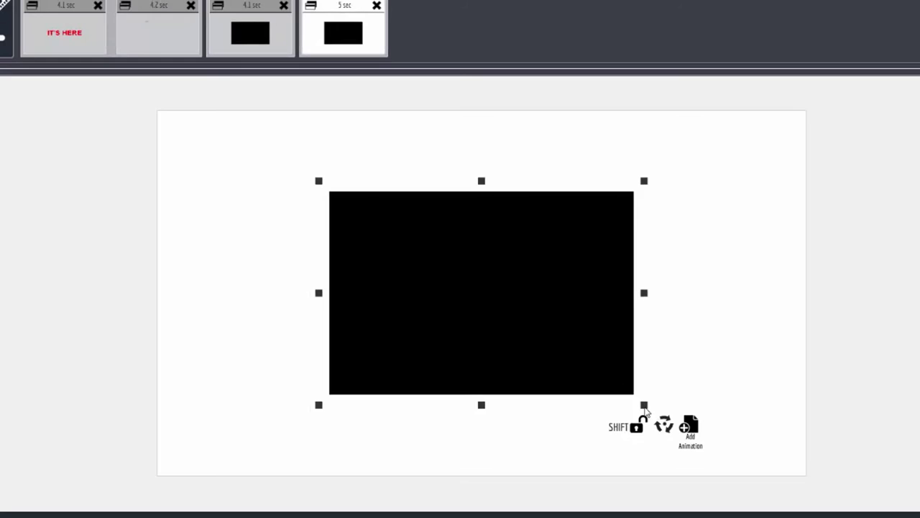
pyautogui.click(639, 428)
pyautogui.click(776, 512)
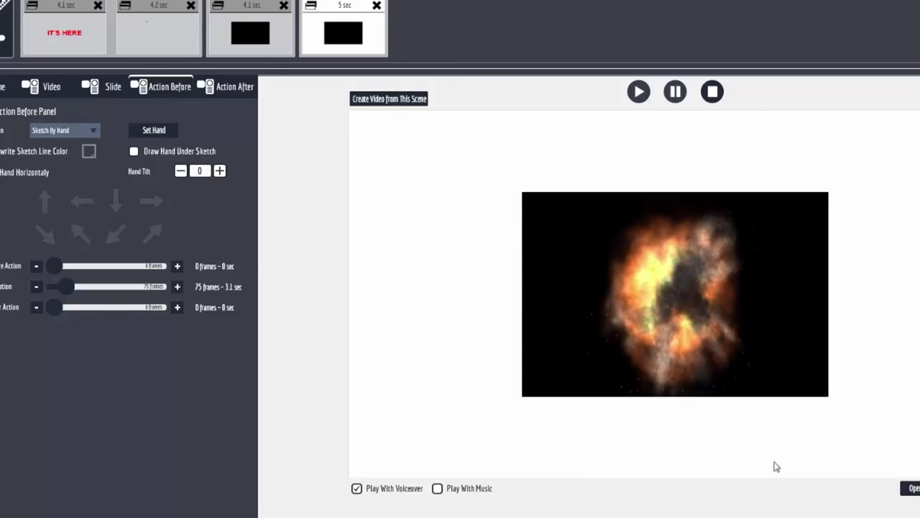
pyautogui.click(911, 488)
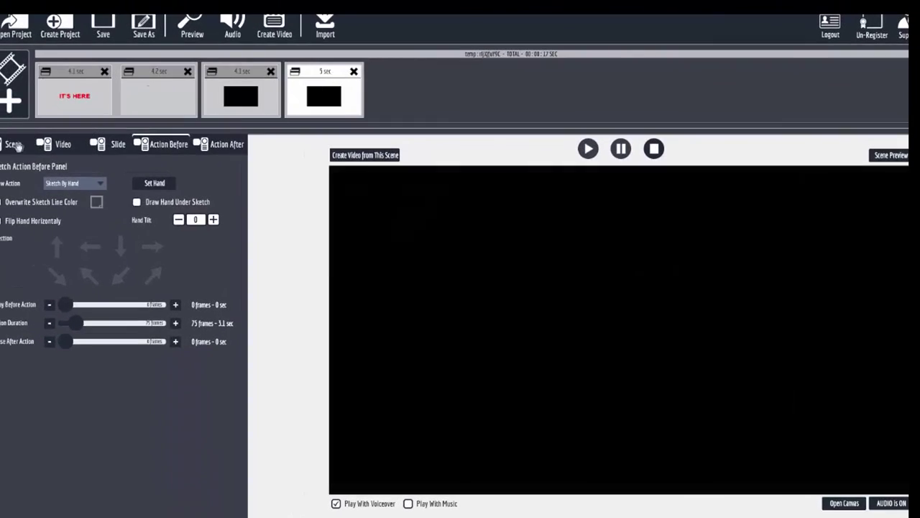
# Step: Load the _316 globe clip as the scene's background video
pyautogui.click(13, 144)
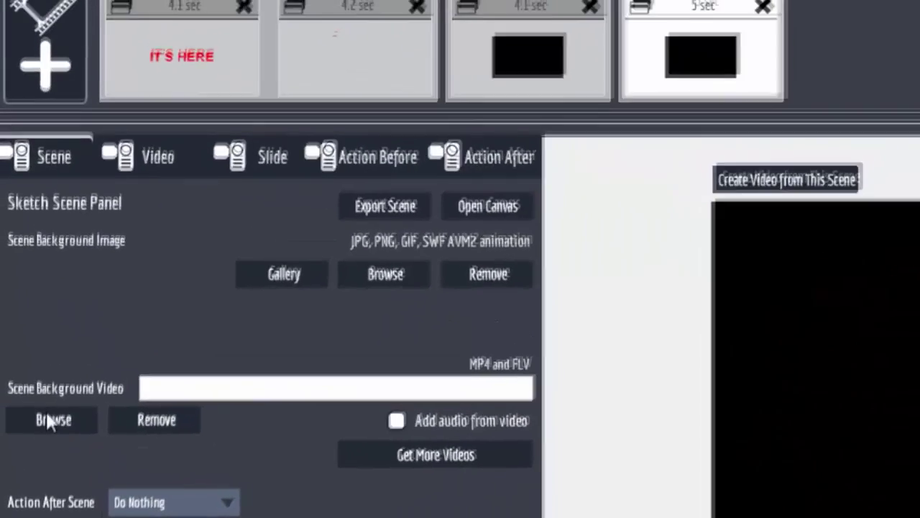
pyautogui.click(55, 404)
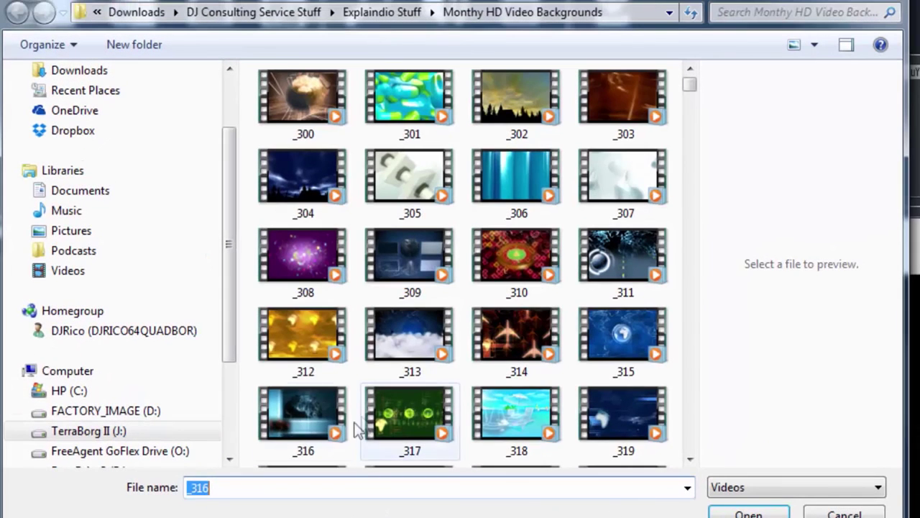
pyautogui.click(316, 422)
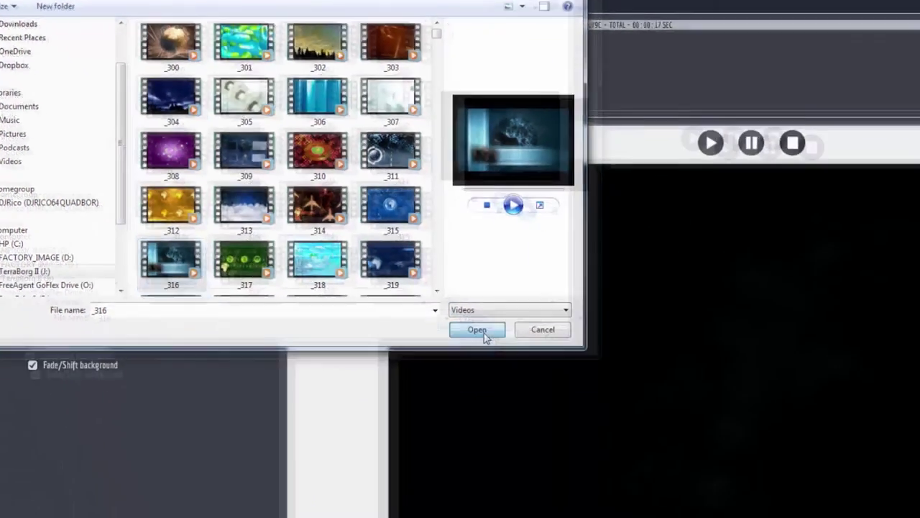
pyautogui.click(748, 512)
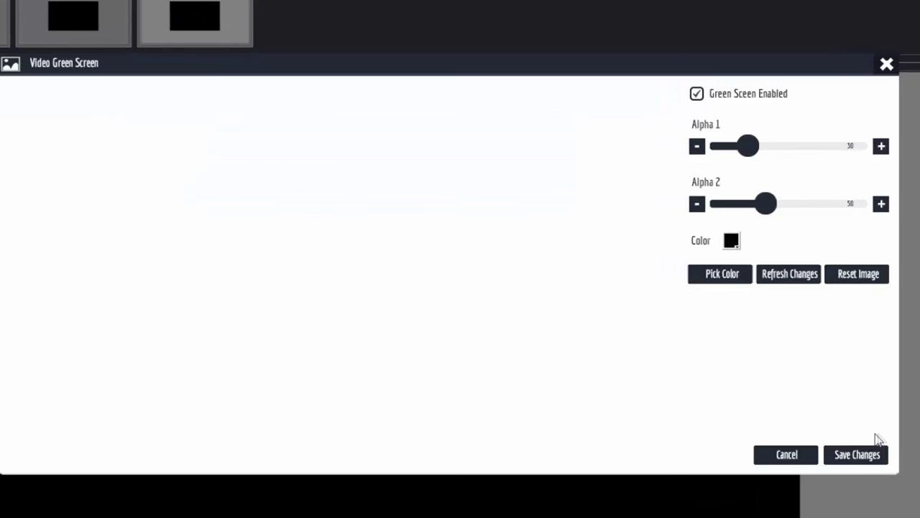
# Step: Save the black-keyed green-screen settings and preview the explosion over the globe background
pyautogui.click(861, 454)
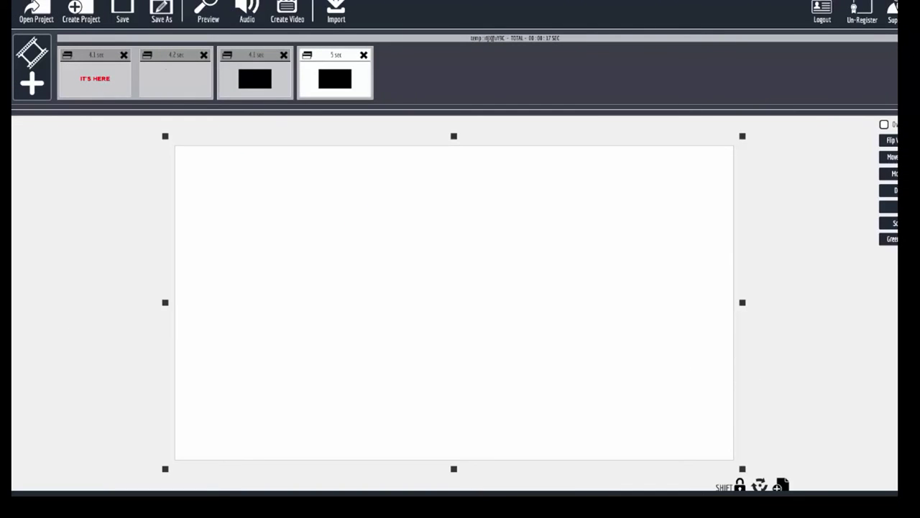
pyautogui.click(702, 491)
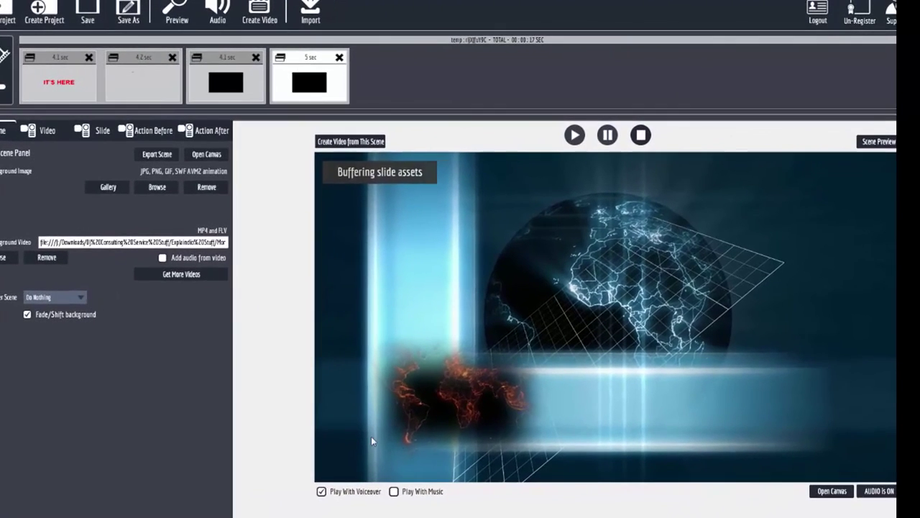